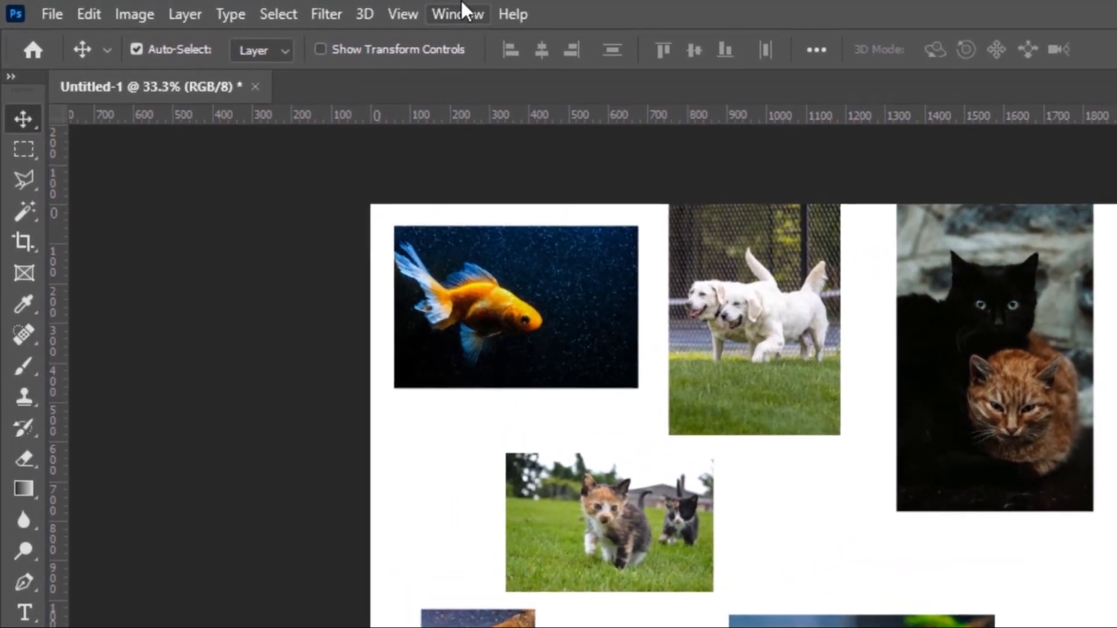
{"action": "left_click", "coordinate": [401, 12]}
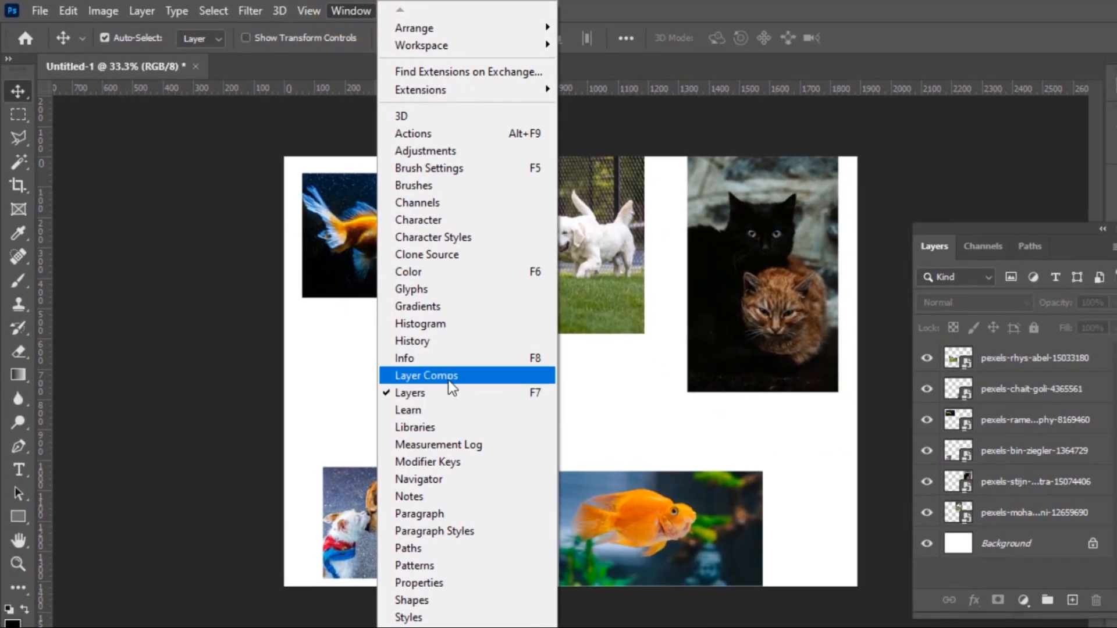
{"action": "left_click", "coordinate": [1011, 173]}
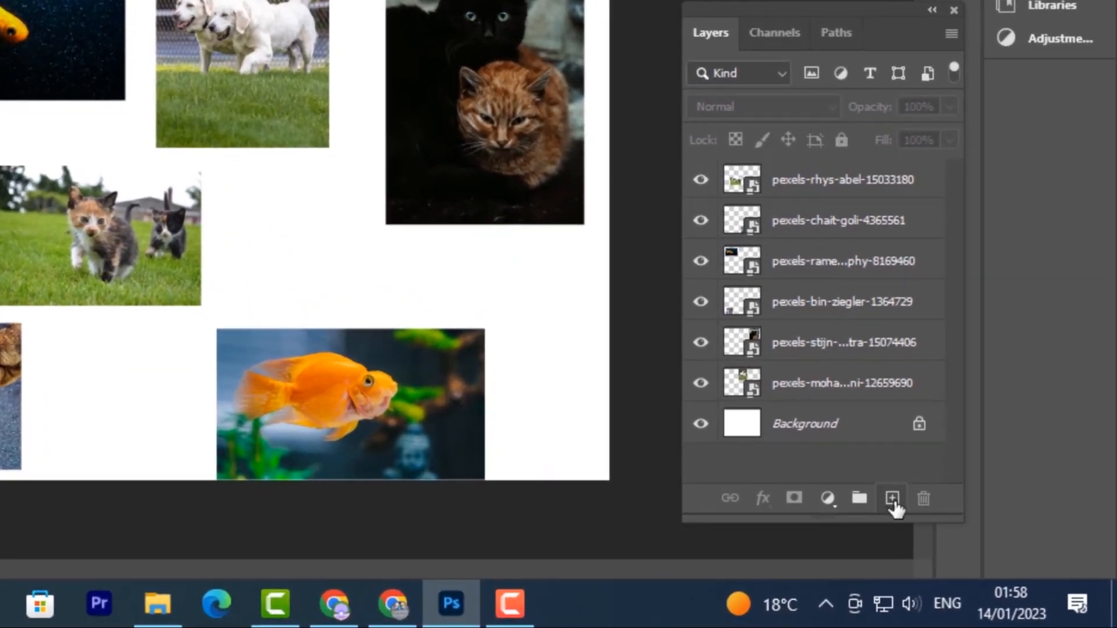
- Add a blank layer at the top of the layer stack and two more directly above the layer of the two white dogs
{"action": "left_click", "coordinate": [893, 500]}
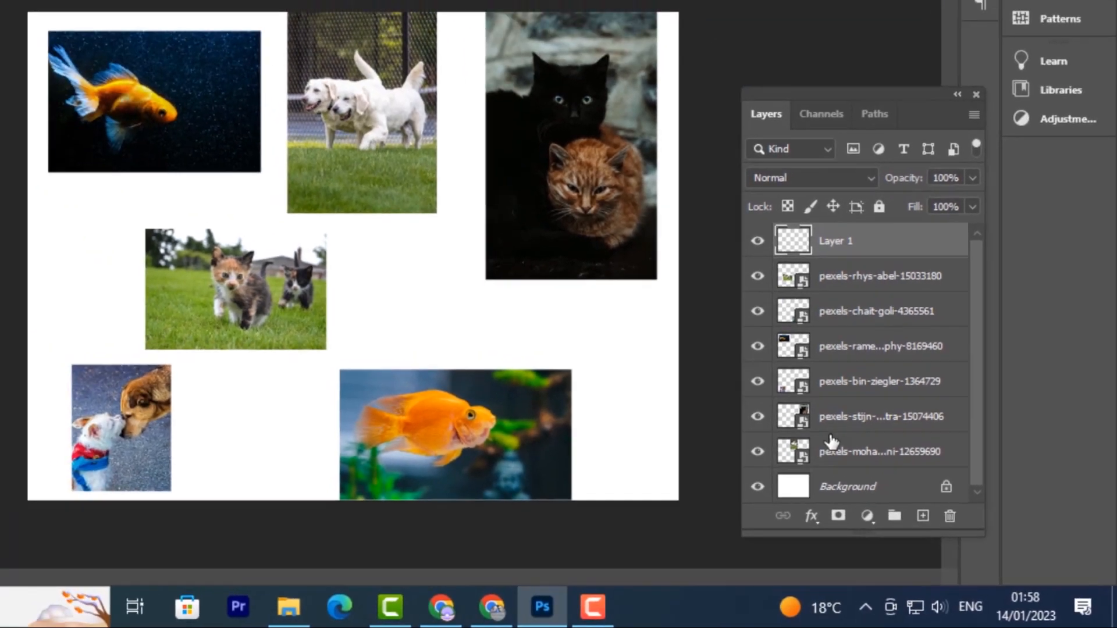
{"action": "left_click", "coordinate": [890, 454]}
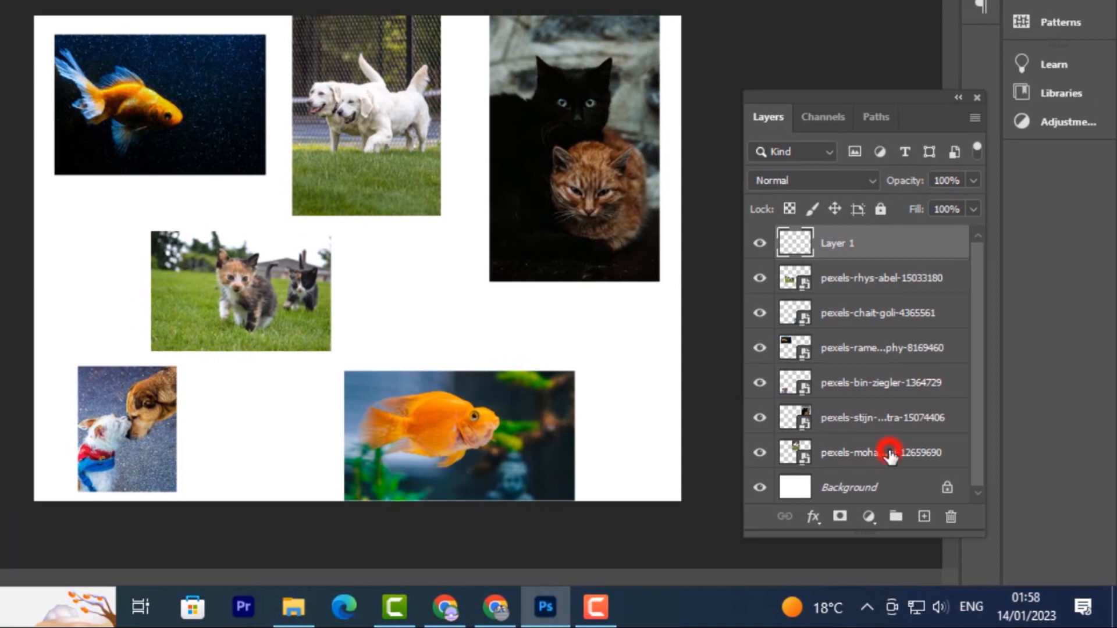
{"action": "left_click", "coordinate": [925, 518]}
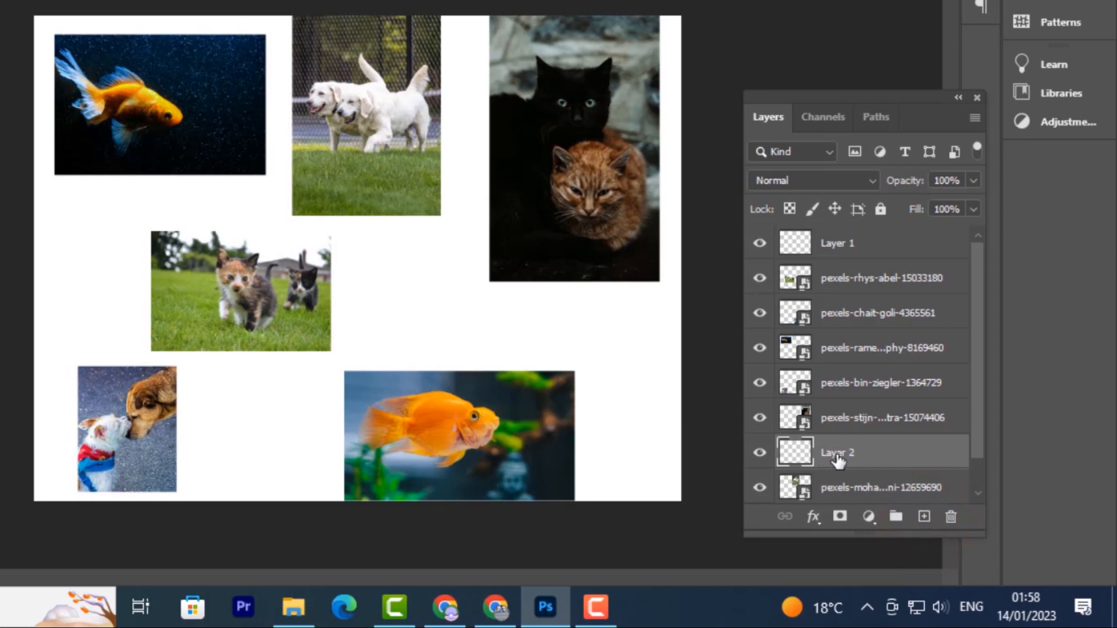
{"action": "left_click", "coordinate": [925, 518]}
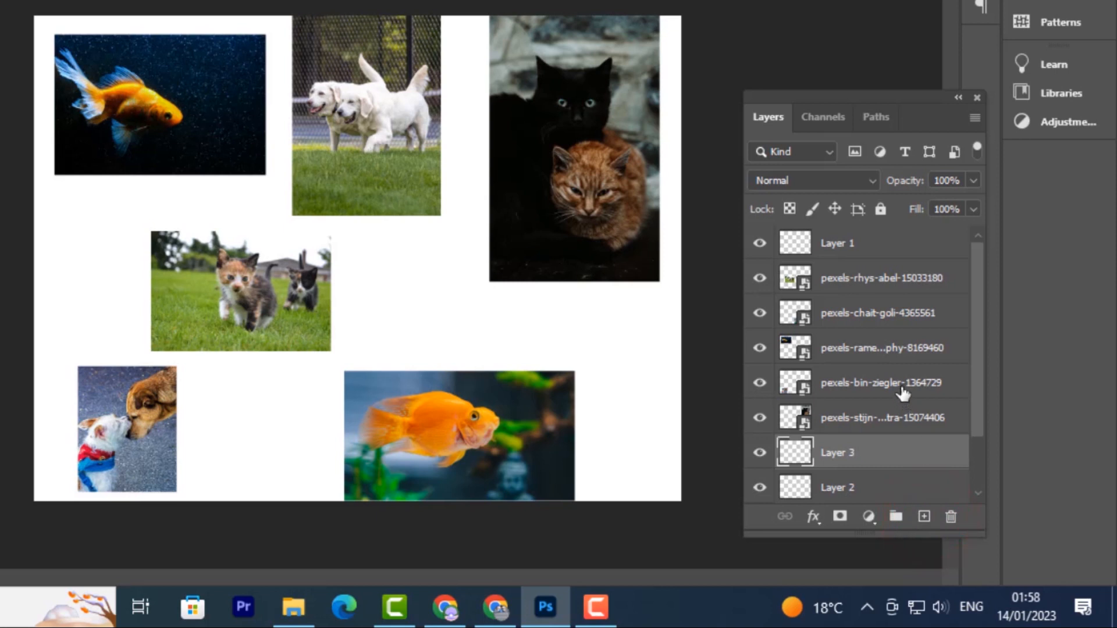
- Delete the blank layer named Layer 3
{"action": "scroll", "coordinate": [901, 391], "scroll_direction": "down", "scroll_amount": 1}
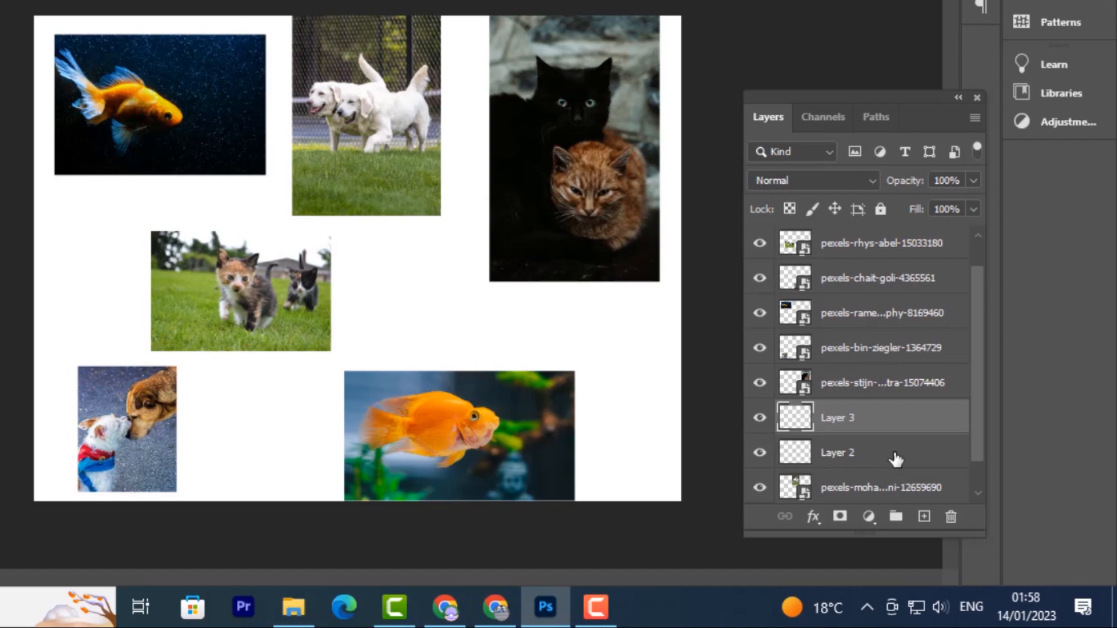
{"action": "right_click", "coordinate": [881, 419]}
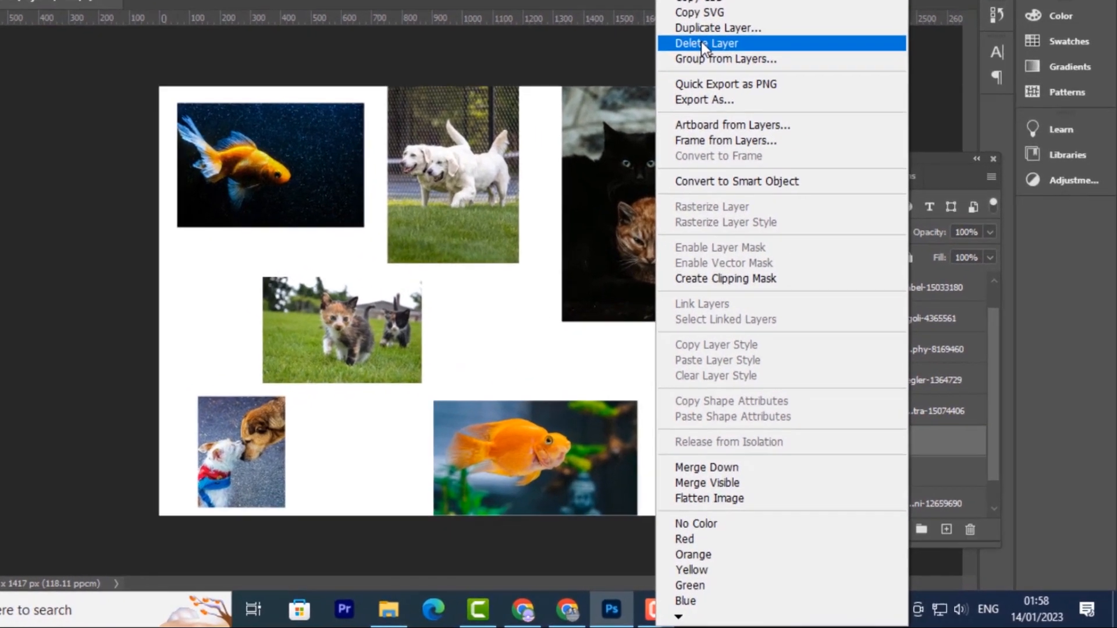
{"action": "left_click", "coordinate": [743, 102]}
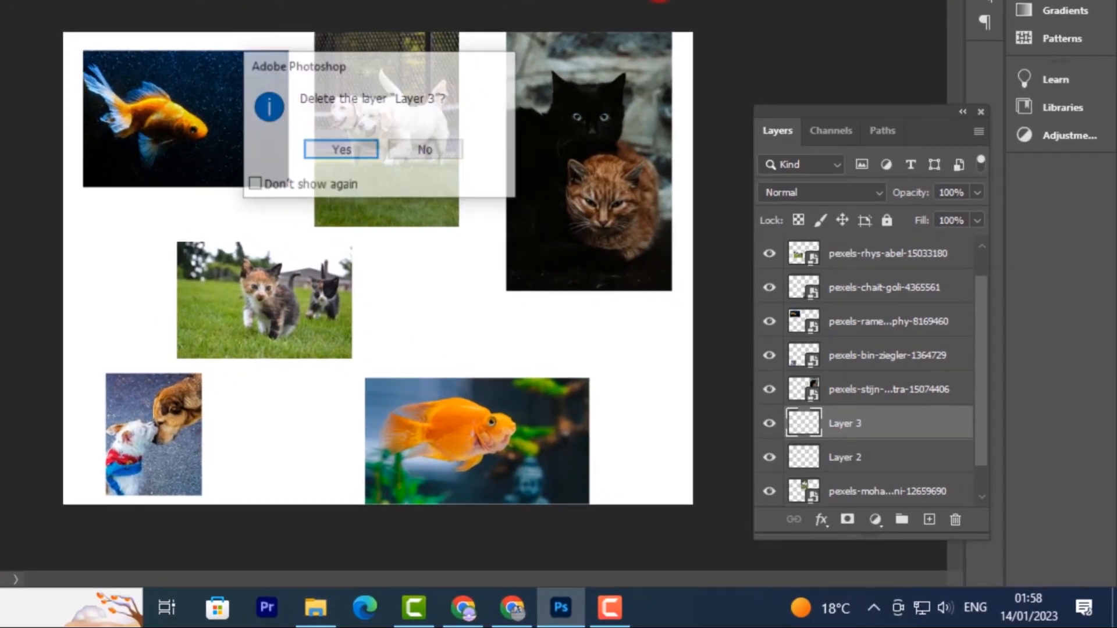
{"action": "left_click", "coordinate": [364, 155]}
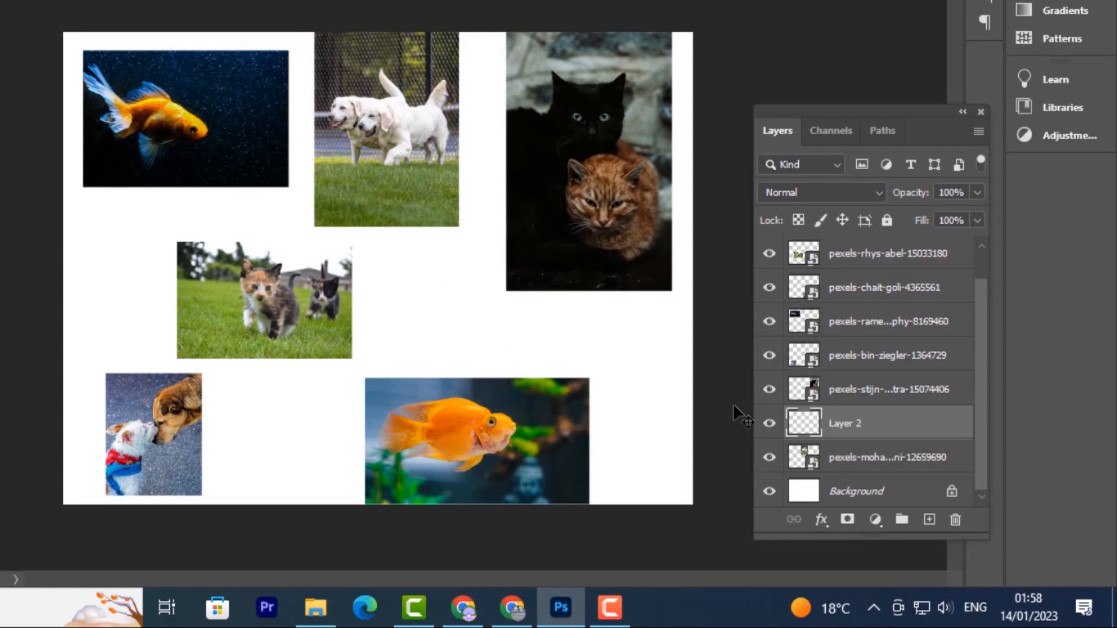
- Delete the two remaining blank layers, Layer 2 and Layer 1
{"action": "left_click", "coordinate": [892, 429]}
{"action": "left_click", "coordinate": [891, 428]}
{"action": "left_click_drag", "start_coordinate": [892, 429], "coordinate": [960, 530]}
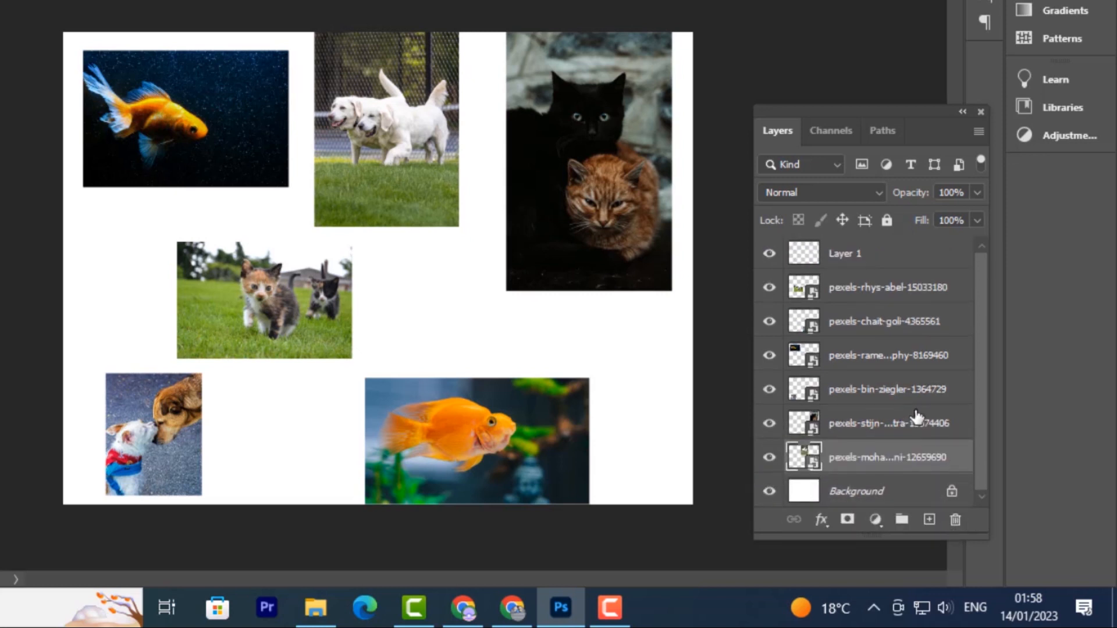
{"action": "left_click", "coordinate": [868, 256]}
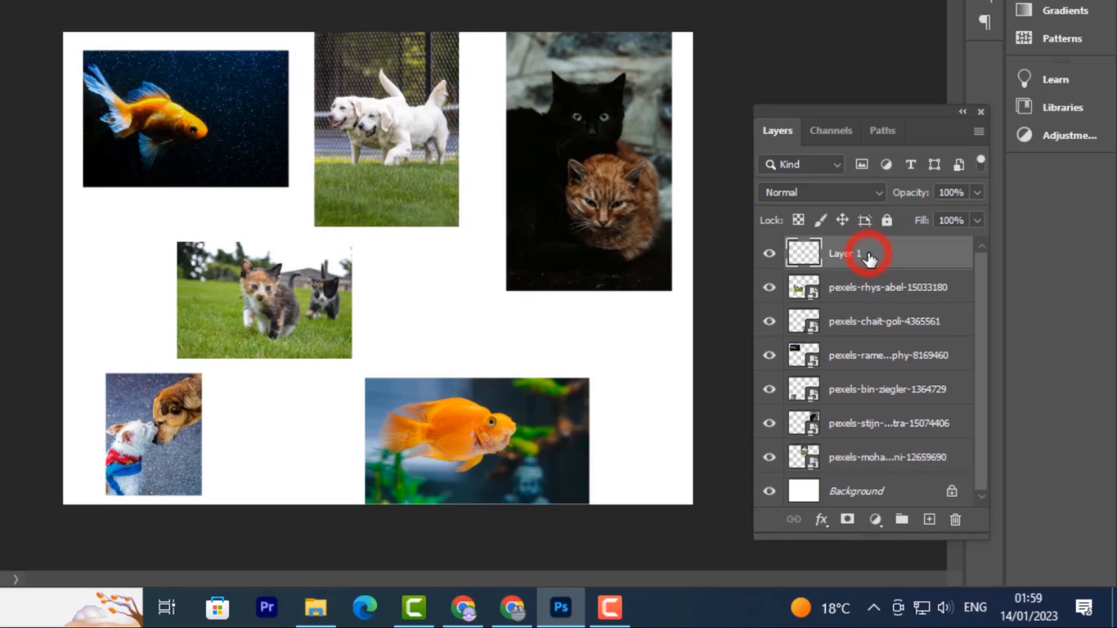
{"action": "left_click", "coordinate": [957, 521]}
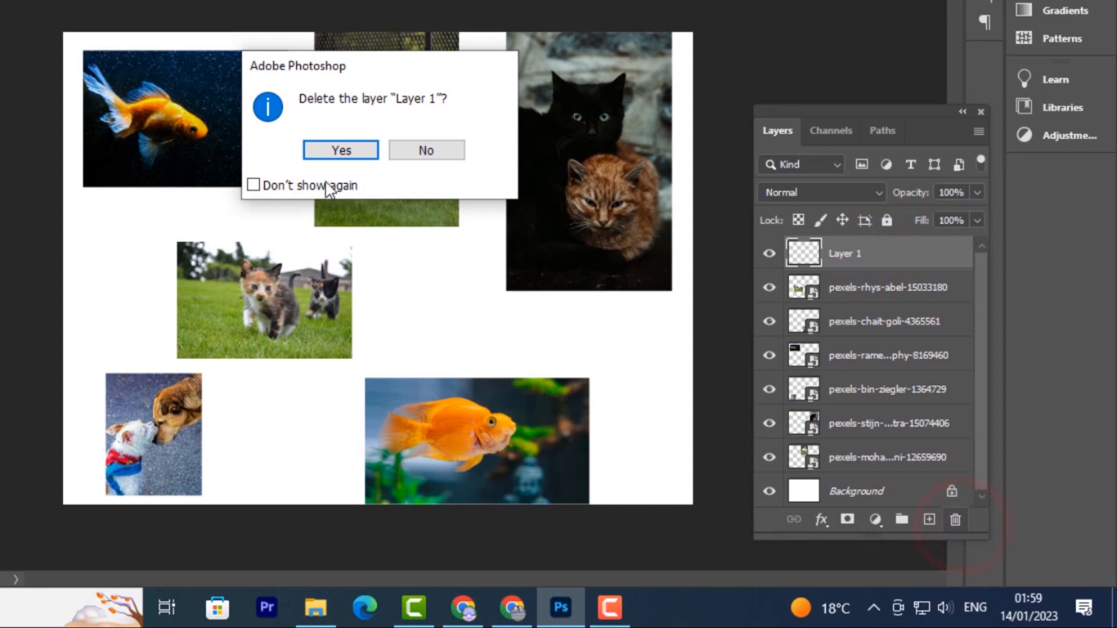
{"action": "left_click", "coordinate": [325, 153]}
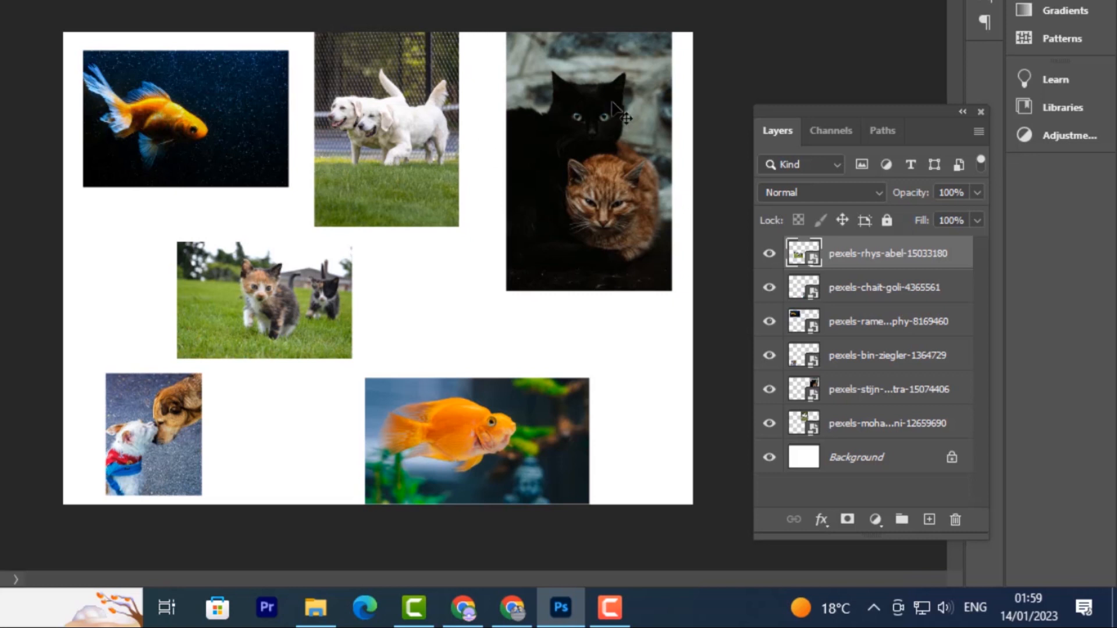
- Rename the topmost layer, which holds the photo of the kittens on grass, to Kittens
{"action": "double_click", "coordinate": [876, 256]}
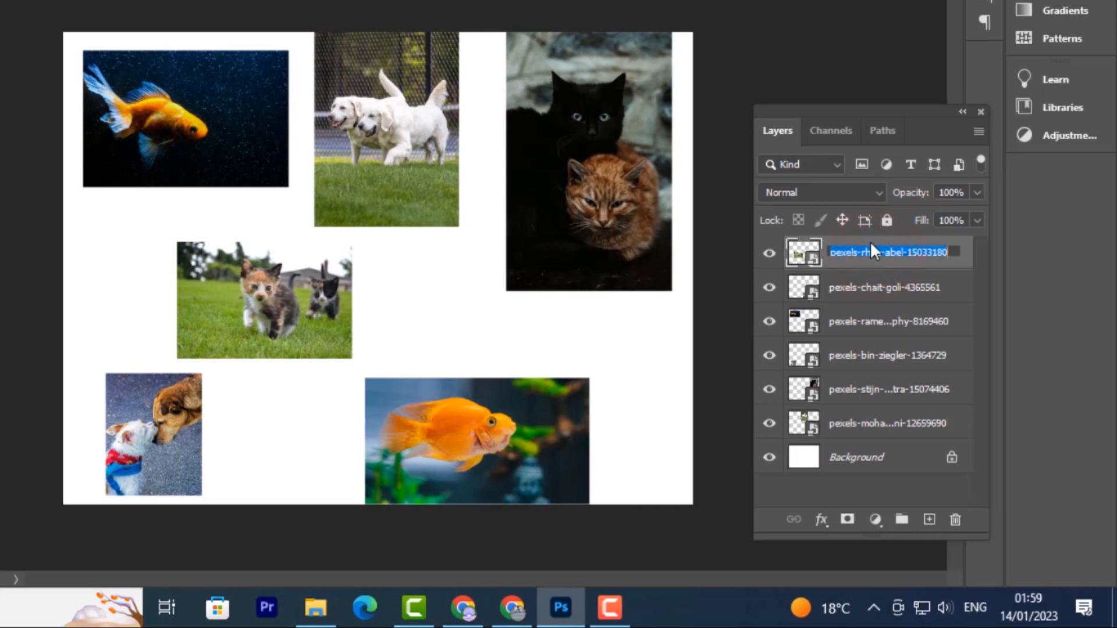
{"action": "left_click", "coordinate": [931, 258]}
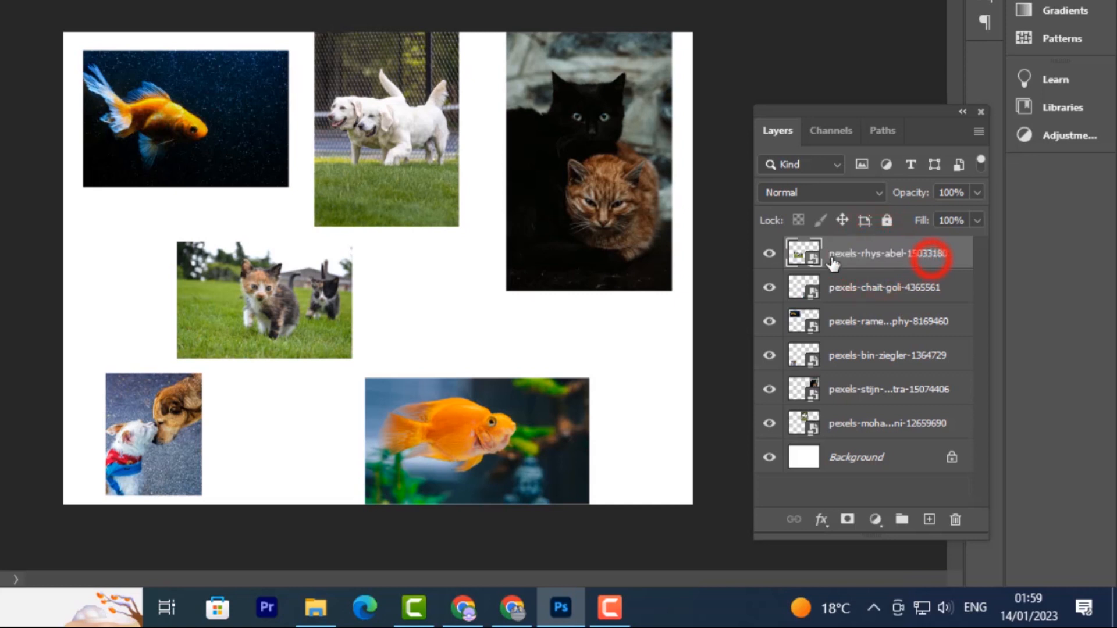
{"action": "left_click", "coordinate": [774, 256]}
{"action": "left_click", "coordinate": [777, 258]}
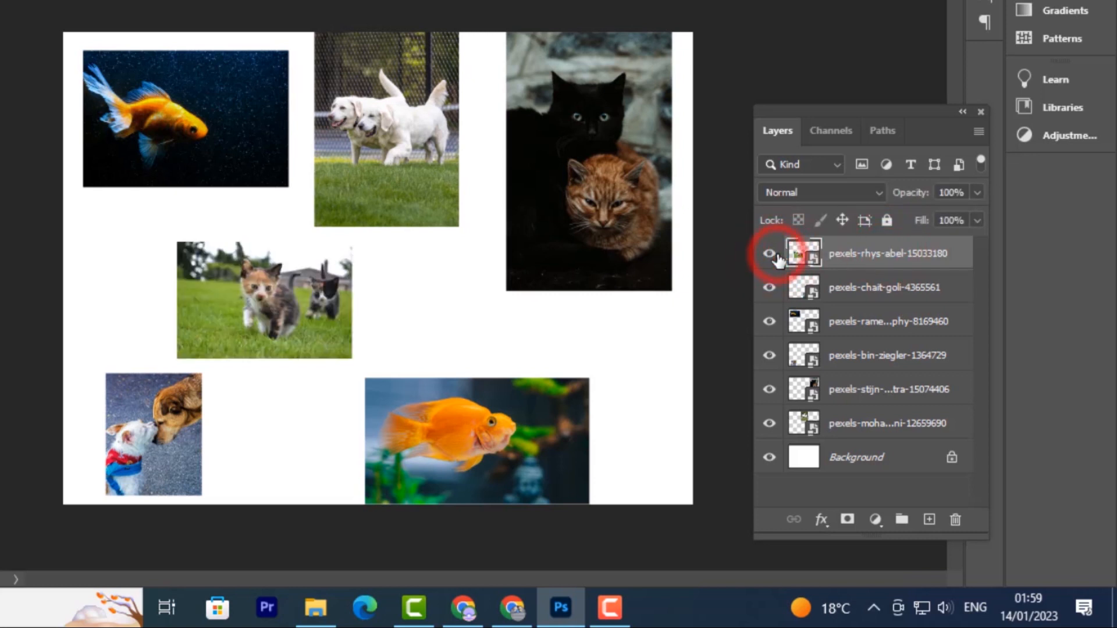
{"action": "double_click", "coordinate": [893, 255]}
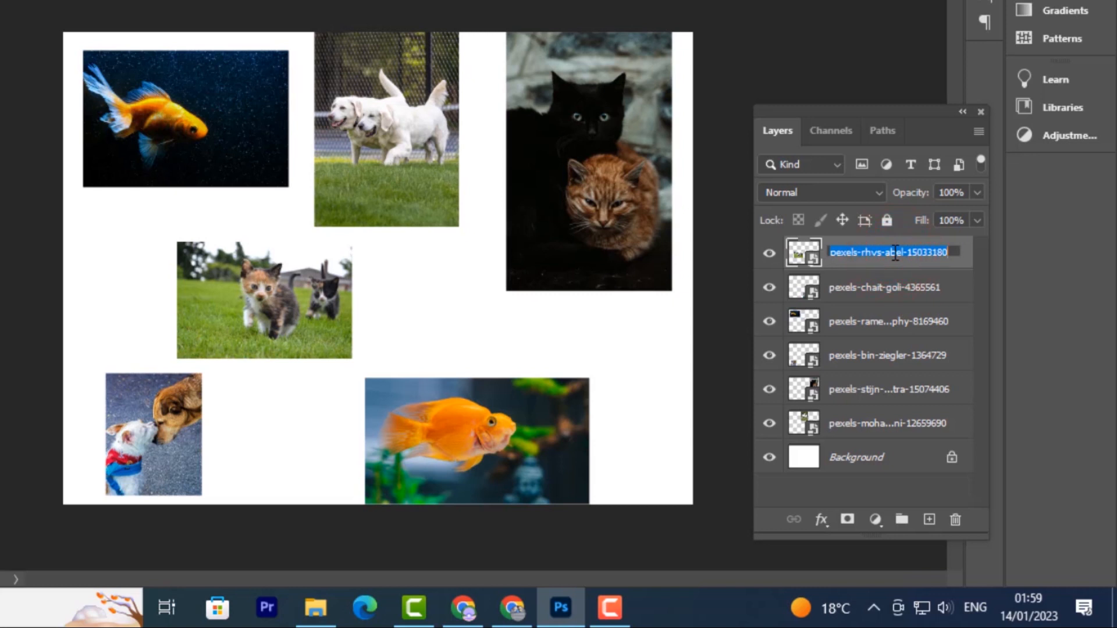
{"action": "type", "text": "Ki"}
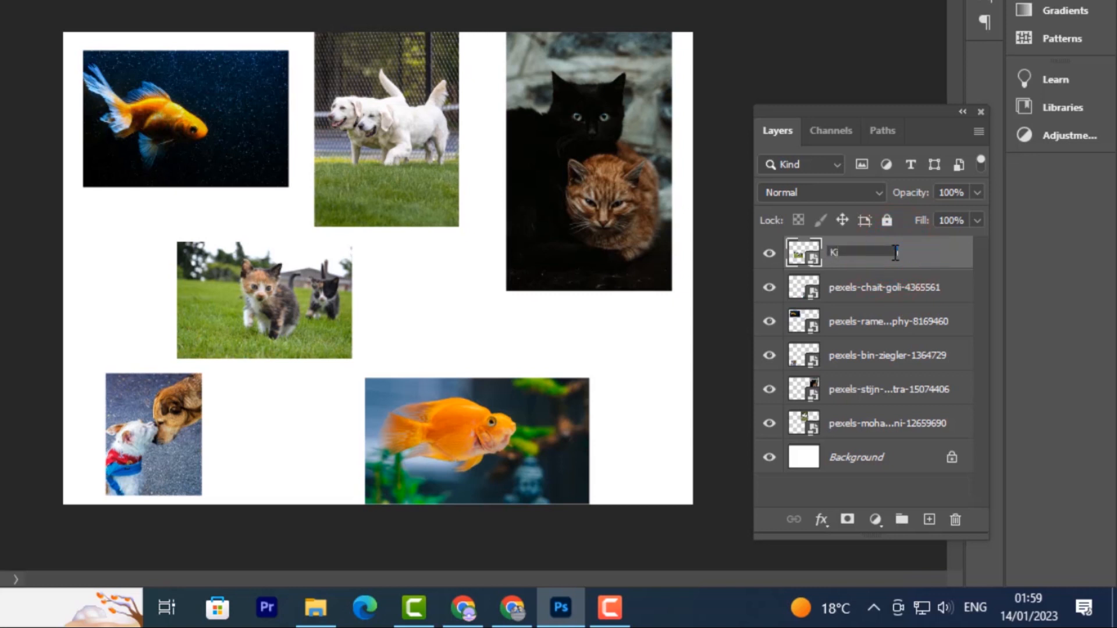
{"action": "type", "text": "ttens"}
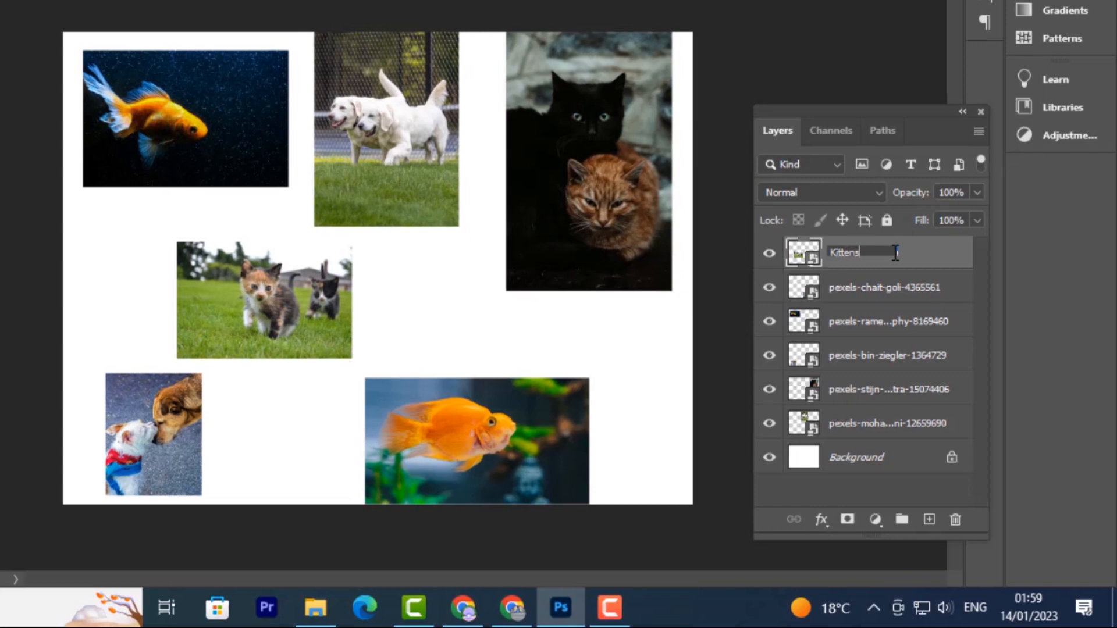
- Identify the layer below Kittens by toggling its visibility, and rename it to goldfish
{"action": "left_click", "coordinate": [877, 289]}
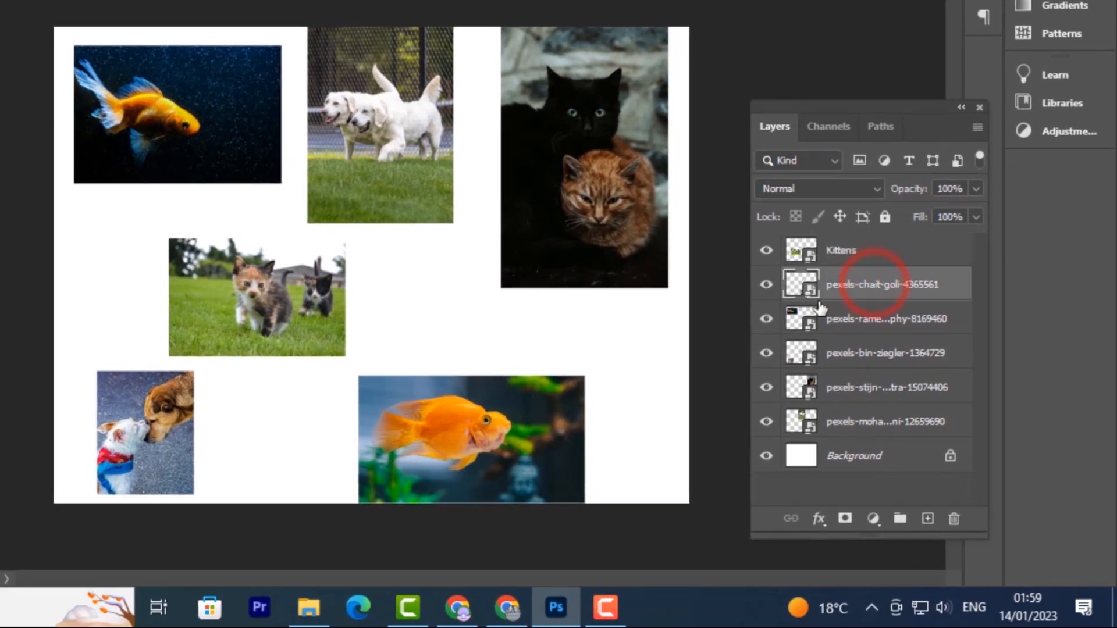
{"action": "left_click", "coordinate": [765, 285]}
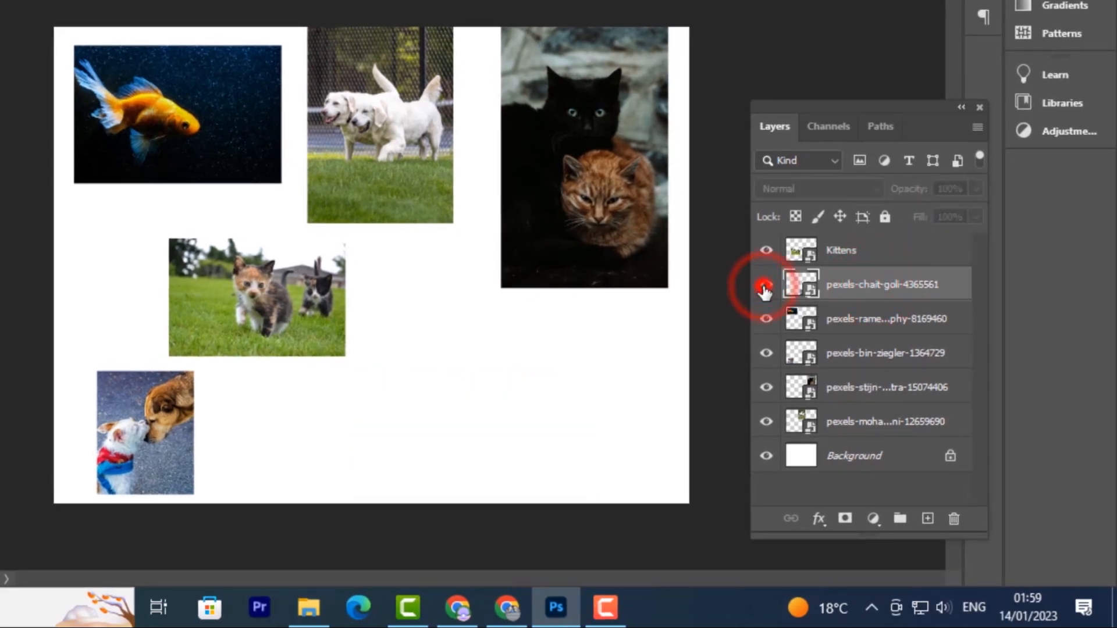
{"action": "left_click", "coordinate": [765, 287]}
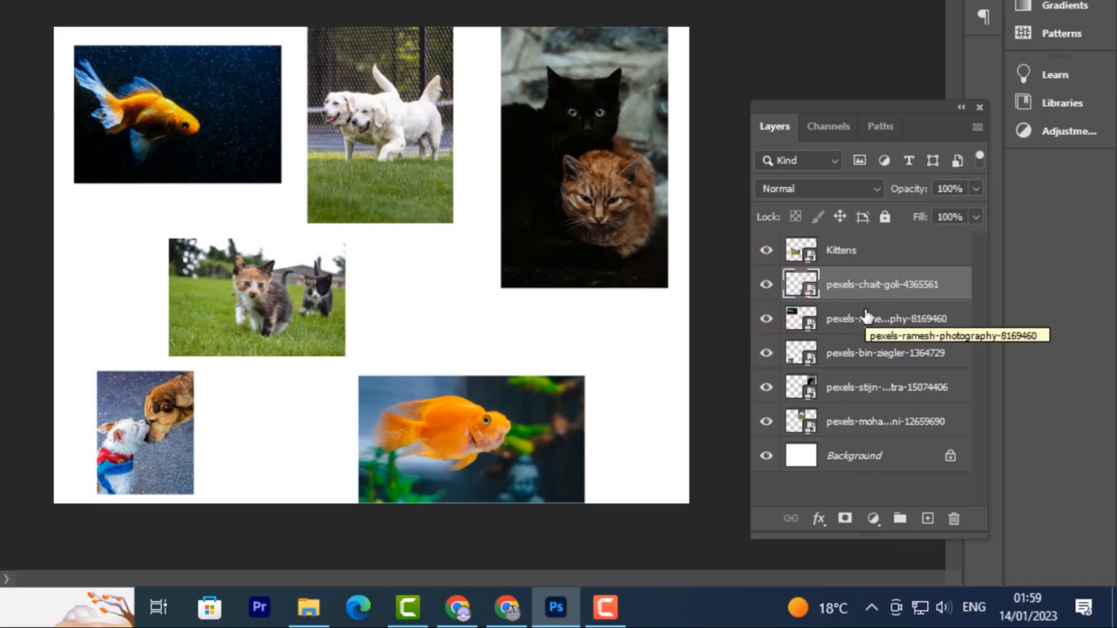
{"action": "double_click", "coordinate": [909, 285]}
{"action": "type", "text": "goldfish"}
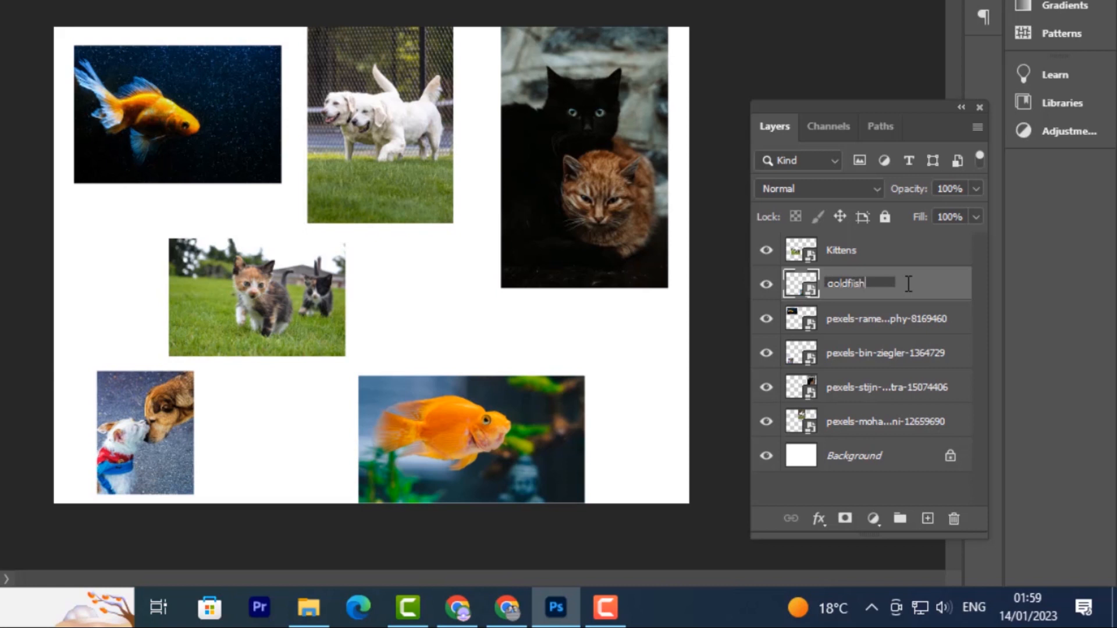
{"action": "left_click", "coordinate": [856, 320]}
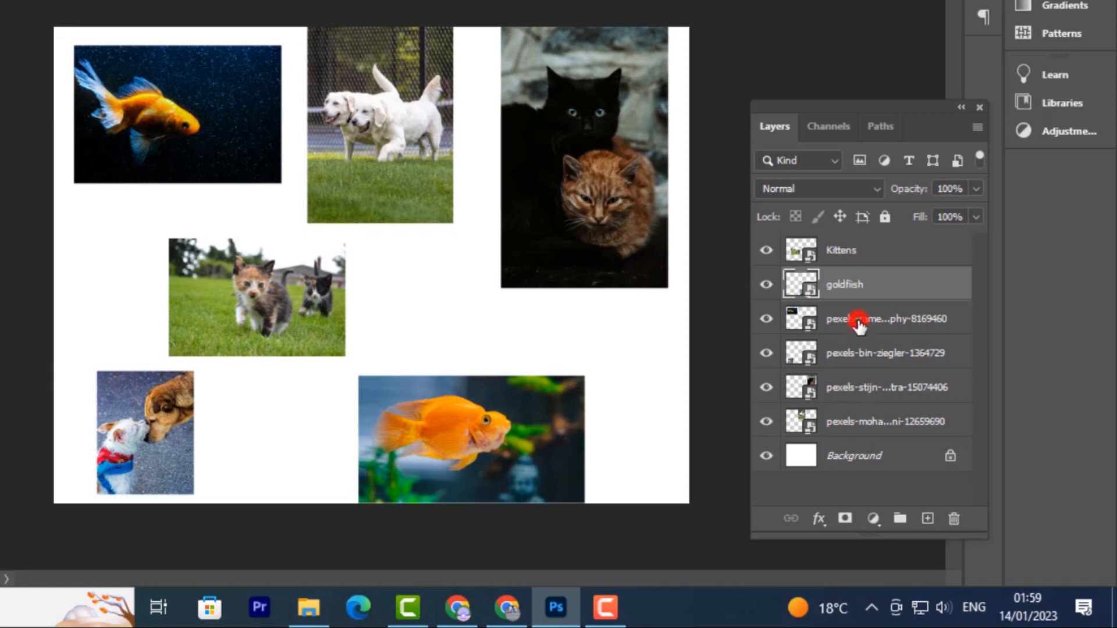
- Hide and show the Kittens layer twice, and the goldfish layer once
{"action": "left_click", "coordinate": [766, 250]}
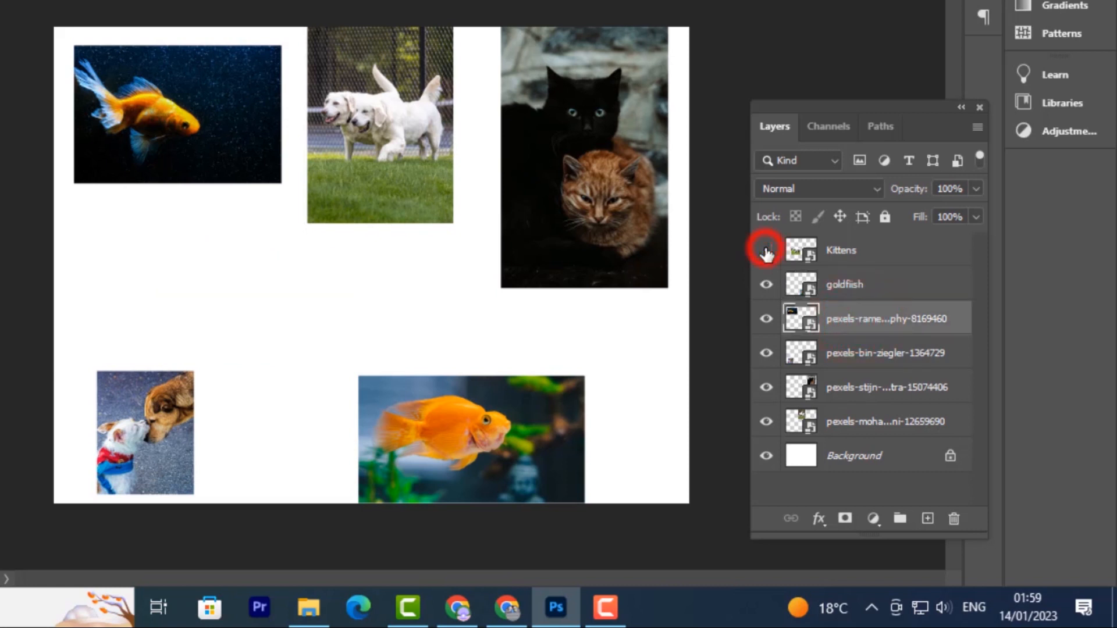
{"action": "left_click", "coordinate": [767, 251]}
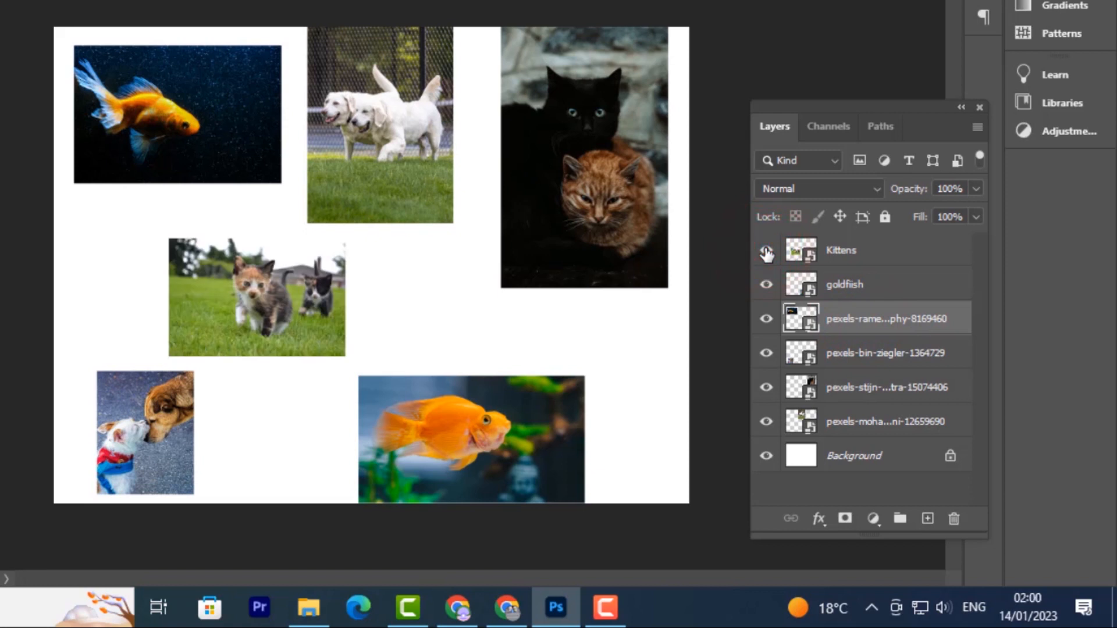
{"action": "left_click", "coordinate": [767, 251]}
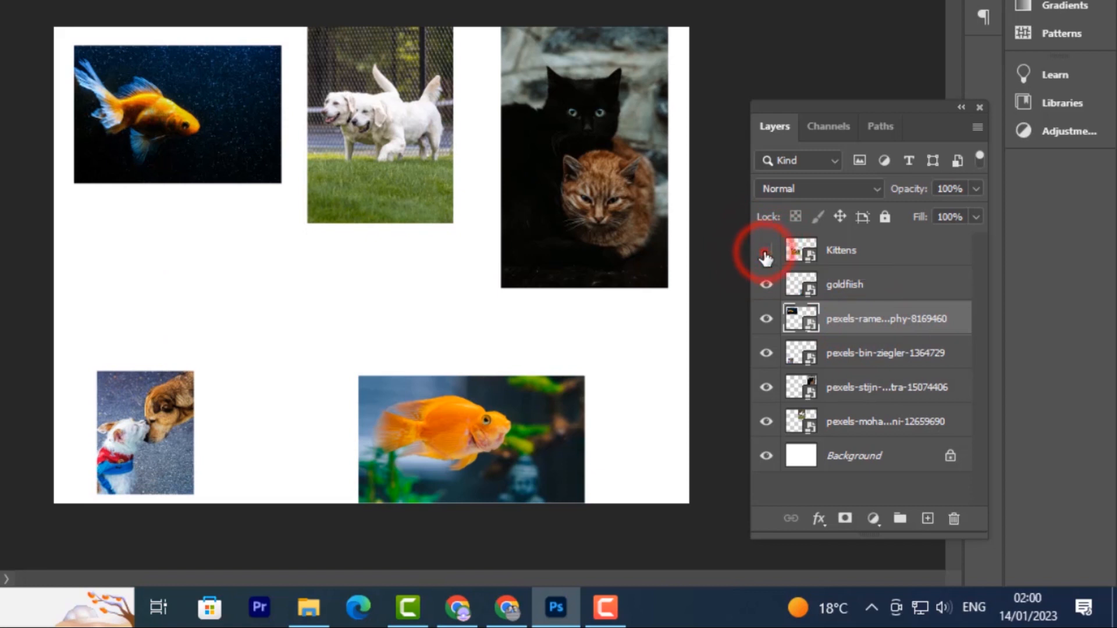
{"action": "left_click", "coordinate": [767, 250]}
{"action": "left_click", "coordinate": [766, 284]}
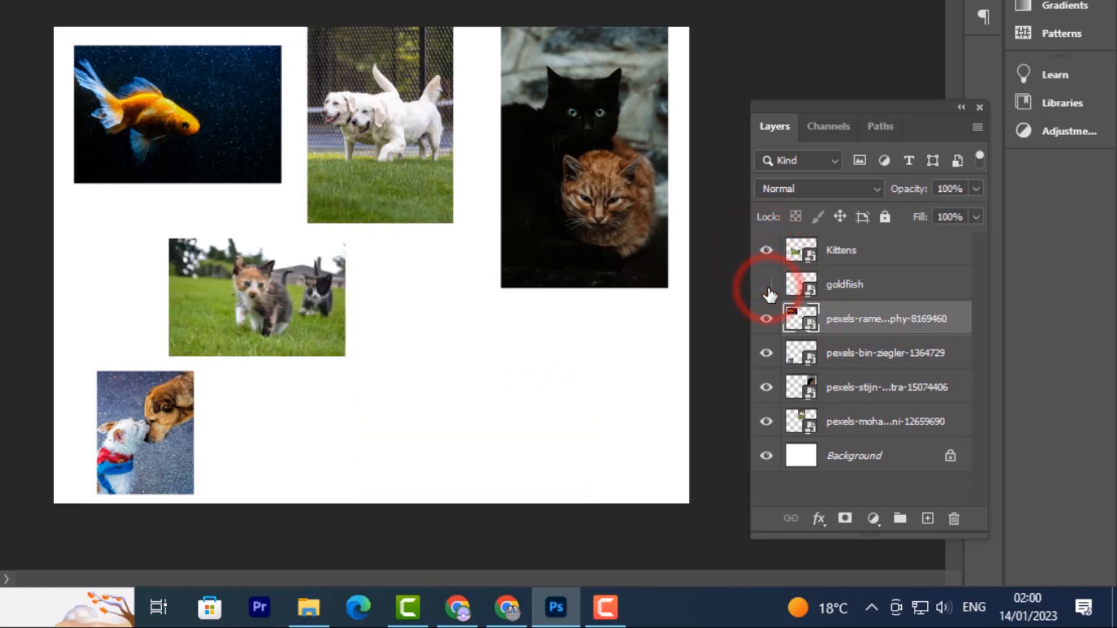
{"action": "left_click", "coordinate": [767, 284]}
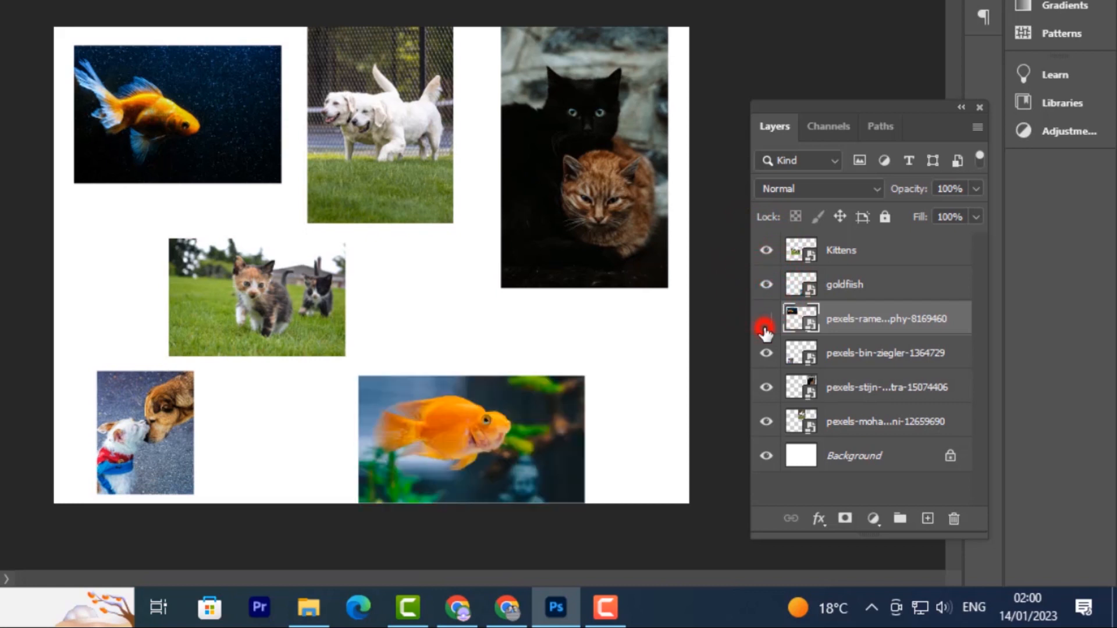
- Hide the four photo layers below goldfish and the Background layer
{"action": "left_click", "coordinate": [766, 318]}
{"action": "left_click", "coordinate": [766, 353]}
{"action": "left_click", "coordinate": [766, 387]}
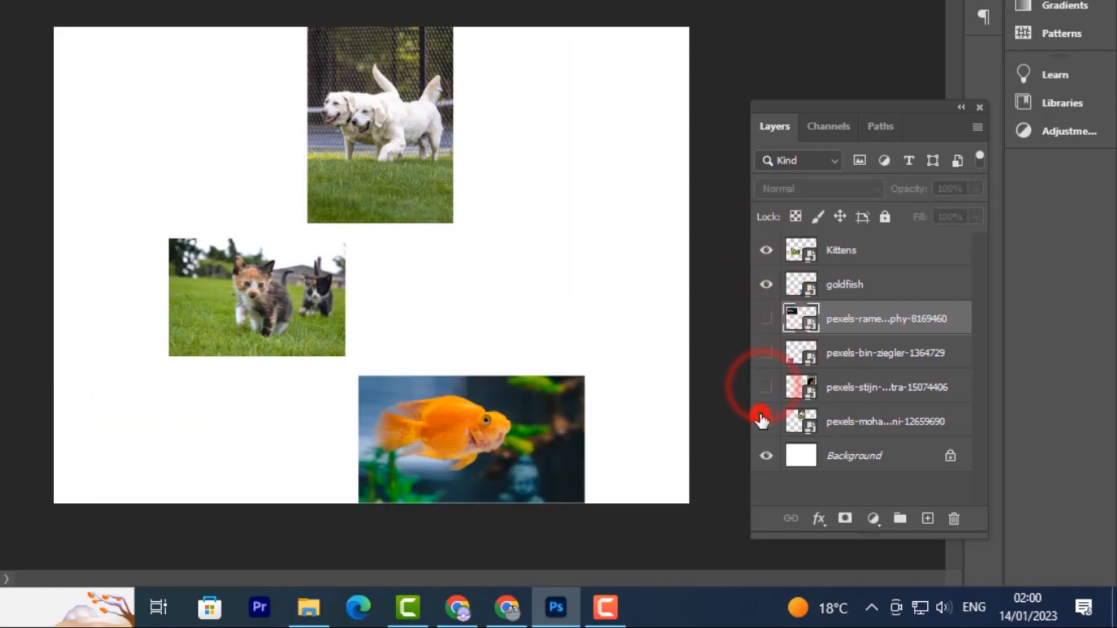
{"action": "left_click", "coordinate": [767, 422]}
{"action": "left_click", "coordinate": [766, 456]}
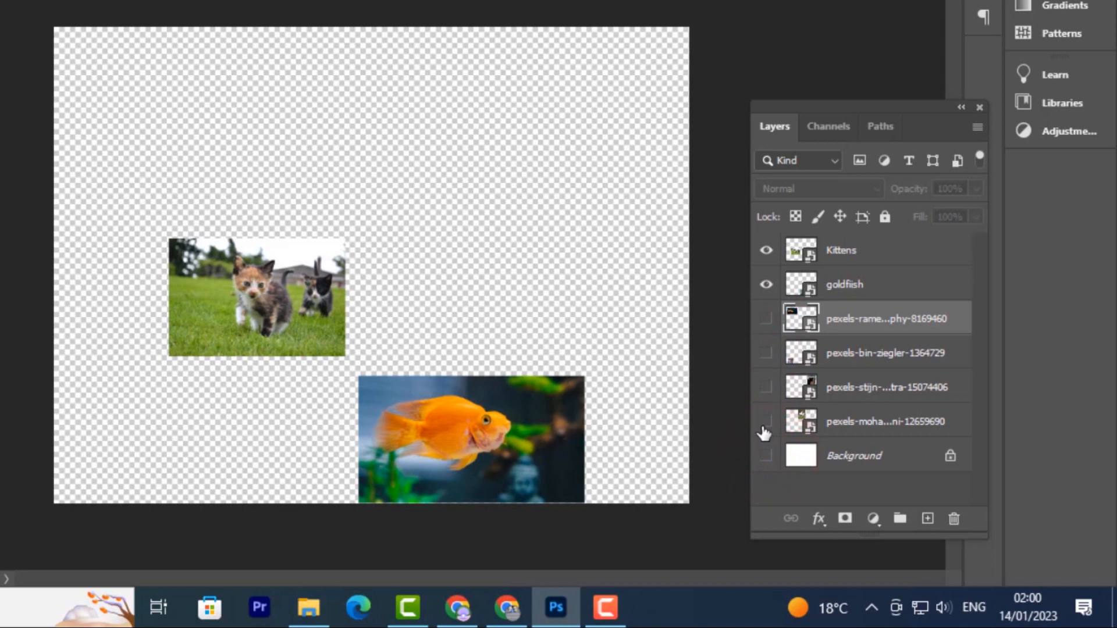
- Make the Background layer and the four hidden photo layers visible again
{"action": "left_click", "coordinate": [766, 456]}
{"action": "left_click", "coordinate": [766, 421]}
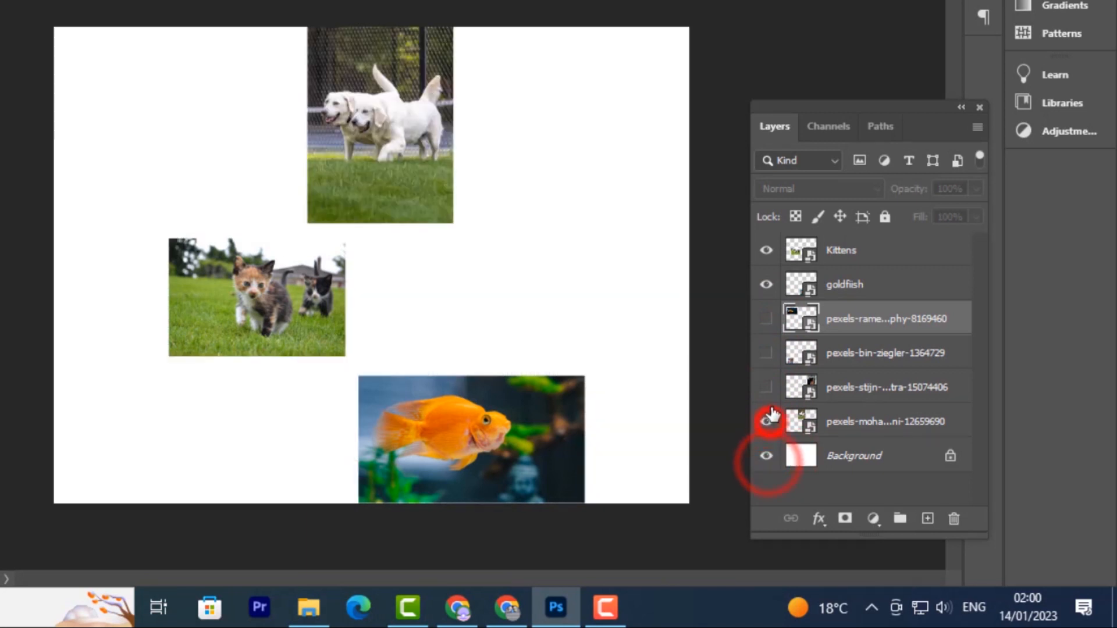
{"action": "left_click", "coordinate": [767, 387]}
{"action": "left_click", "coordinate": [766, 353]}
{"action": "left_click", "coordinate": [766, 318]}
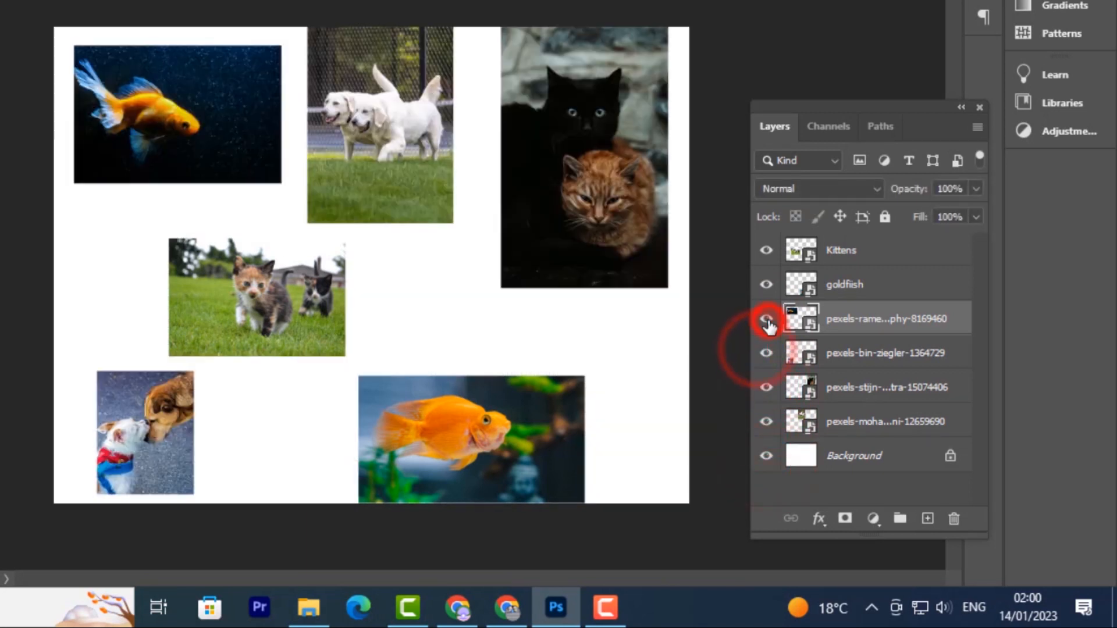
{"action": "left_click", "coordinate": [766, 318]}
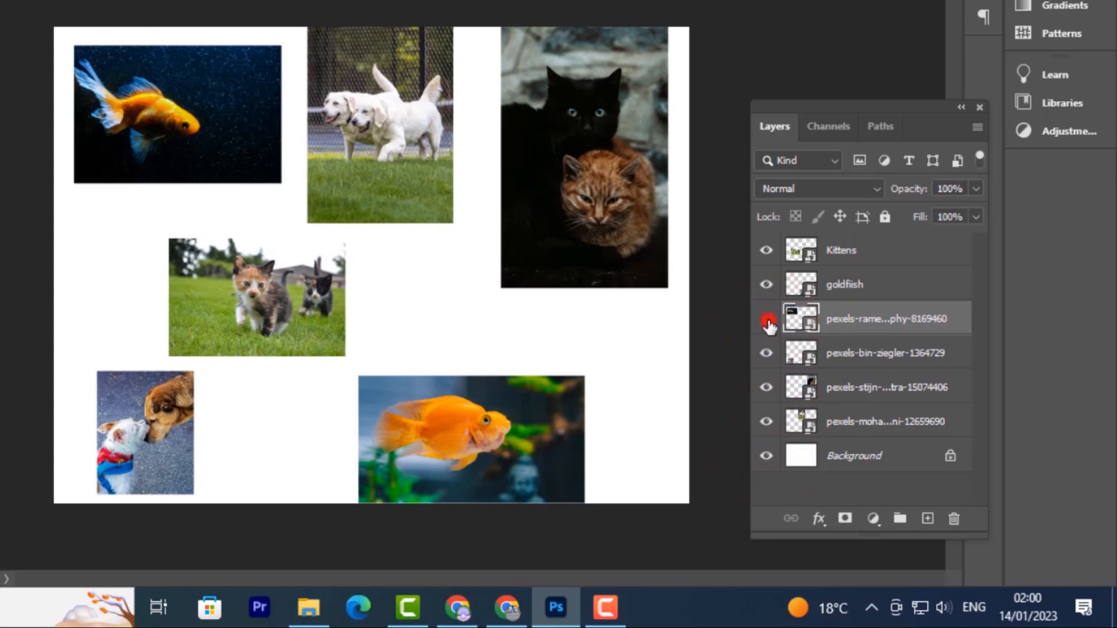
- Identify the photo layer directly below the first goldfish layer by toggling its visibility, and rename it to goldfish
{"action": "left_click", "coordinate": [767, 318]}
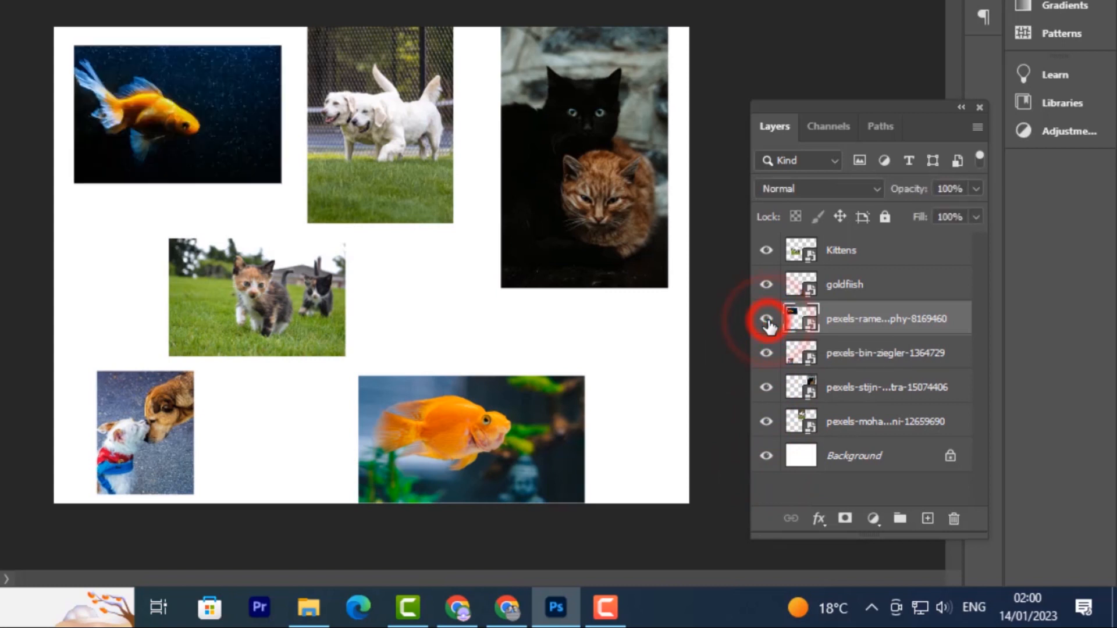
{"action": "double_click", "coordinate": [905, 319]}
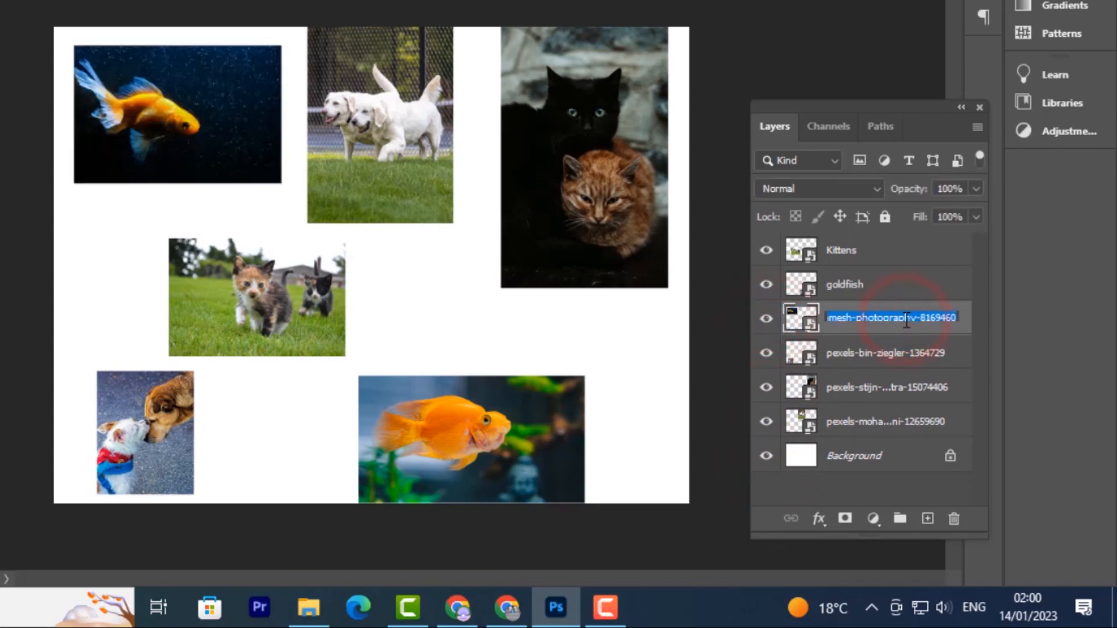
{"action": "type", "text": "goldfish"}
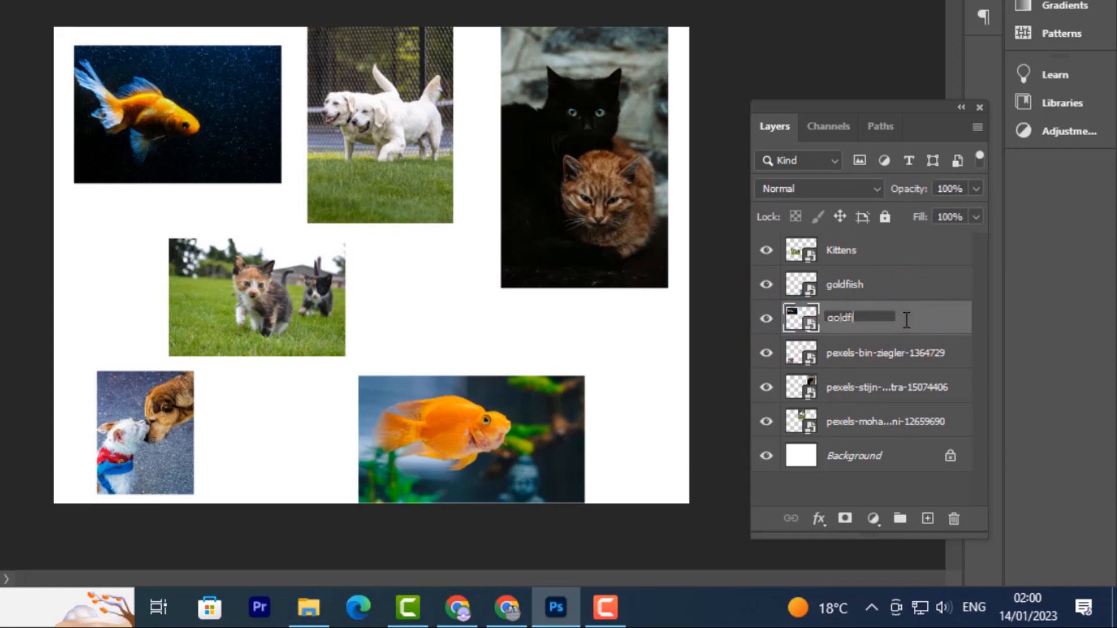
- Toggle the visibility of the layer holding the two dogs touching noses, and rename it to dogs
{"action": "left_click", "coordinate": [766, 355]}
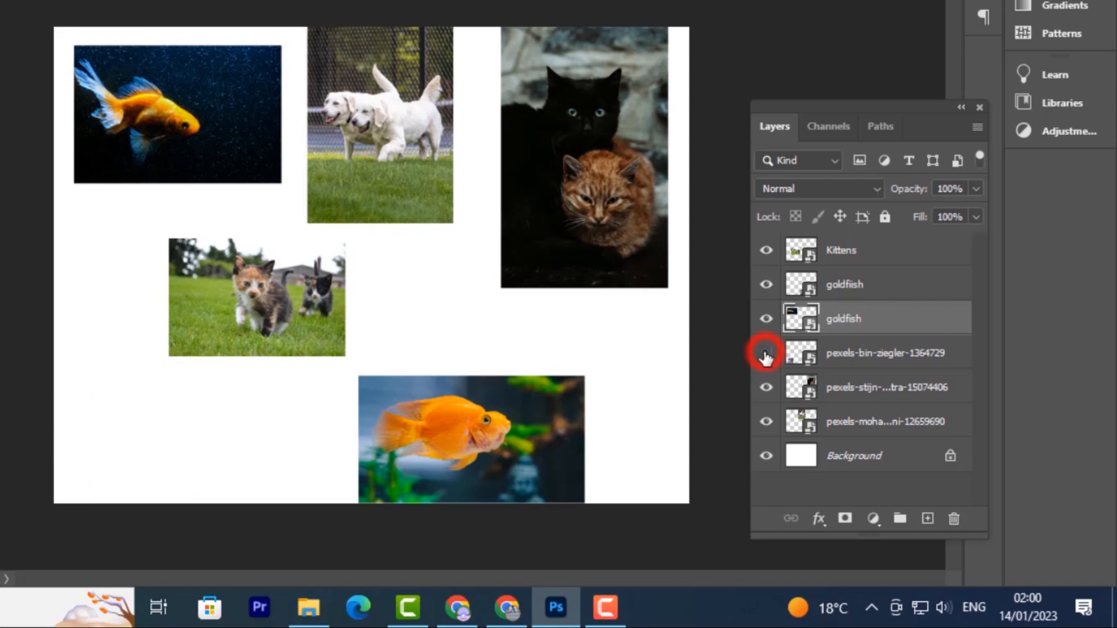
{"action": "left_click", "coordinate": [765, 354]}
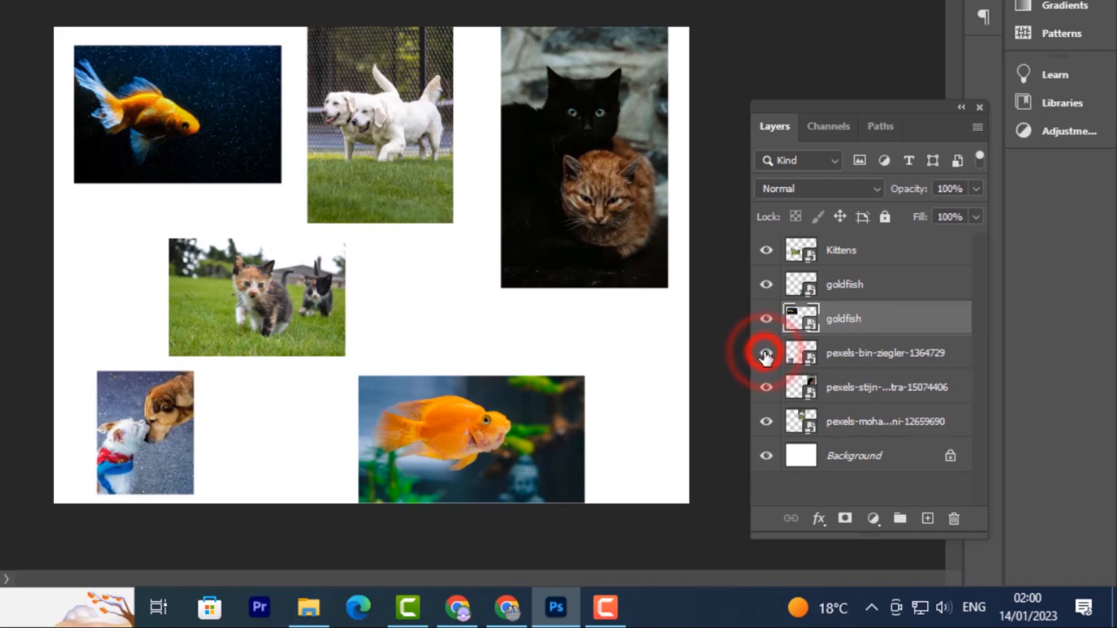
{"action": "double_click", "coordinate": [844, 354]}
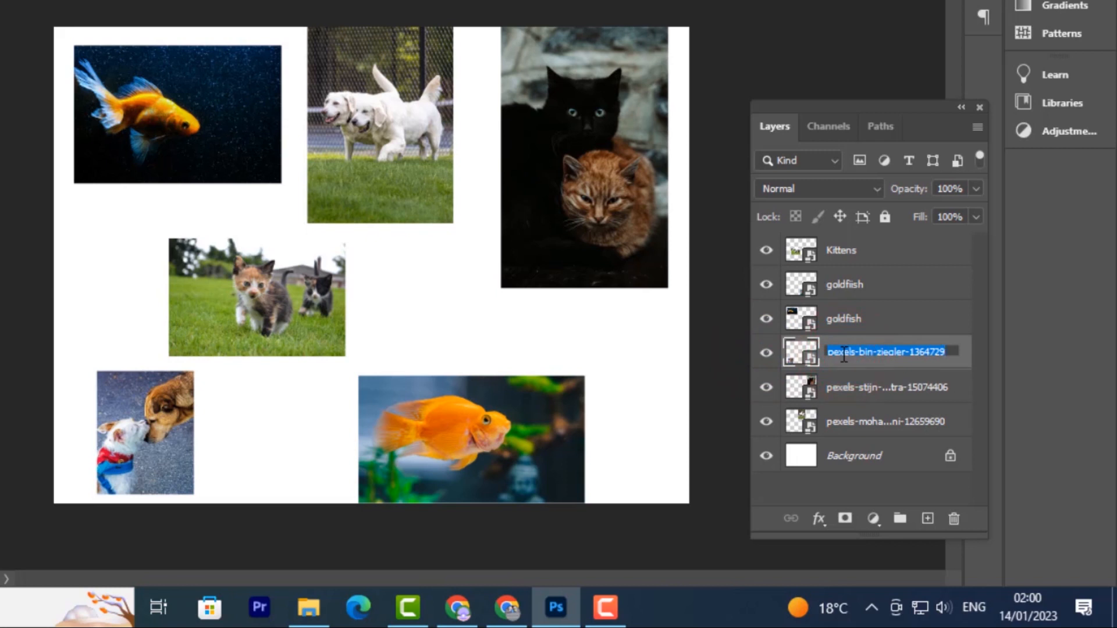
{"action": "type", "text": "dogs"}
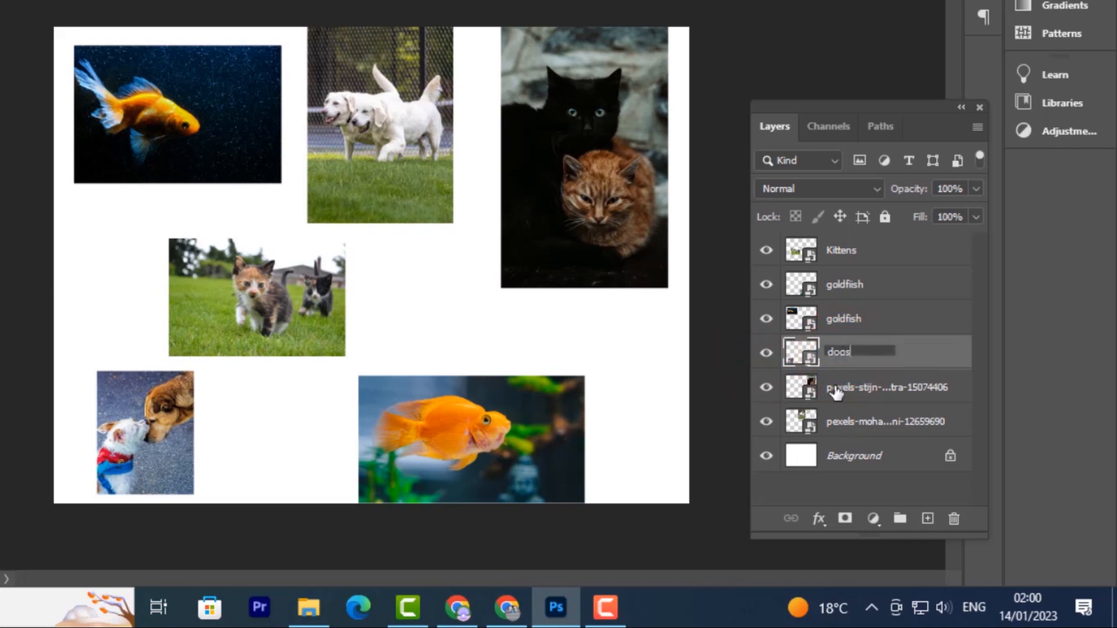
- Toggle the visibility of the layer with the black and ginger cats, and rename it to cats
{"action": "left_click", "coordinate": [766, 387]}
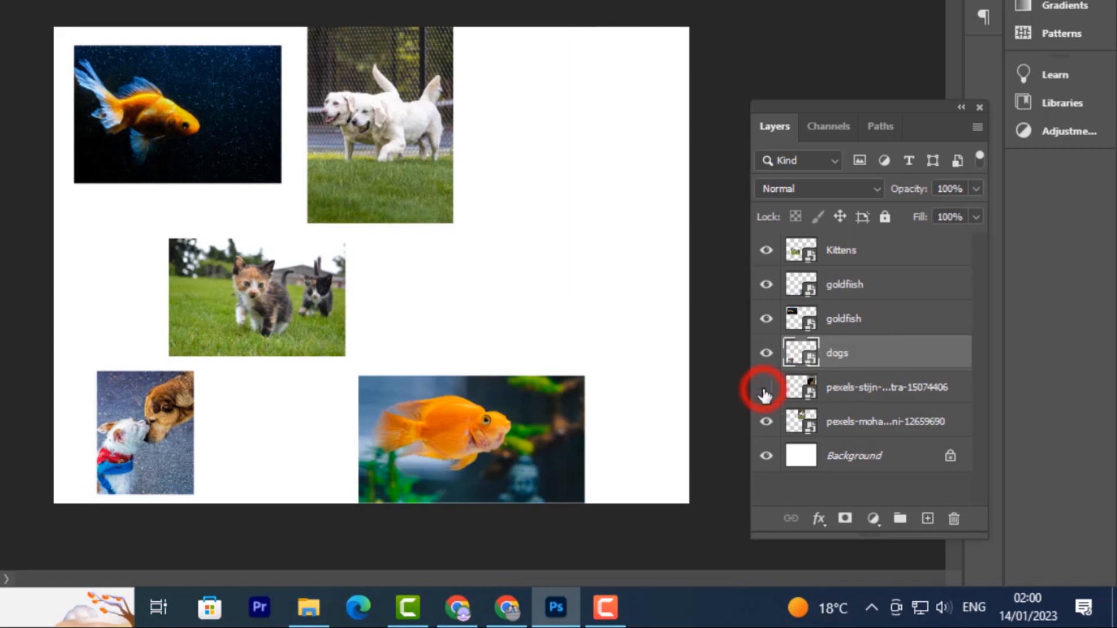
{"action": "left_click", "coordinate": [766, 387]}
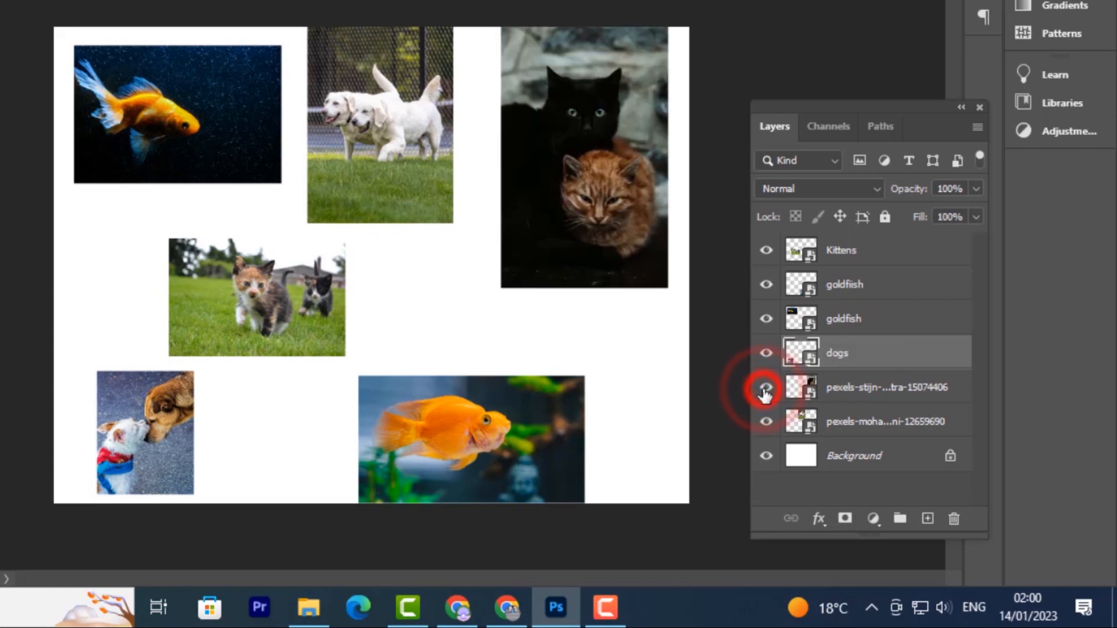
{"action": "double_click", "coordinate": [880, 389]}
{"action": "type", "text": "cats"}
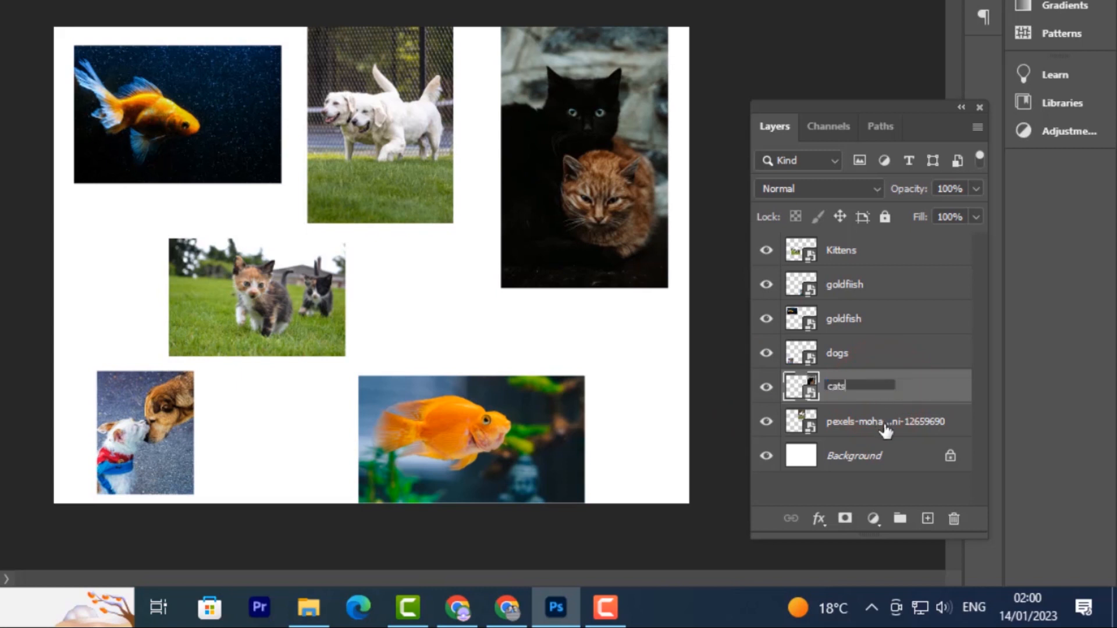
- Rename the photo layer directly above Background to dogs, and hide and show it to check its content
{"action": "double_click", "coordinate": [885, 421]}
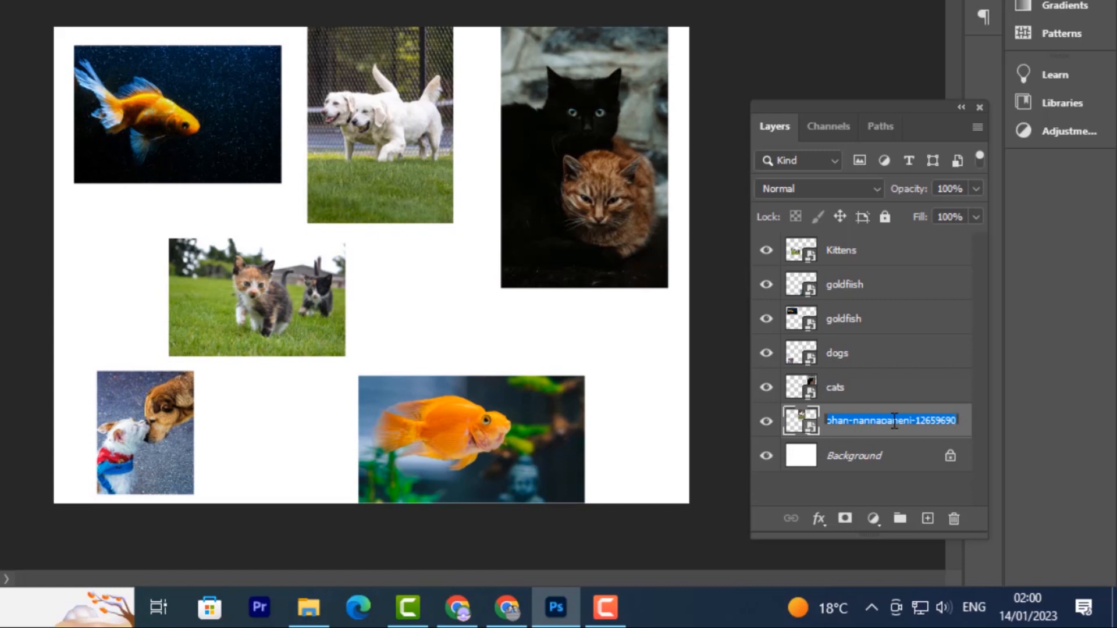
{"action": "type", "text": "dogs"}
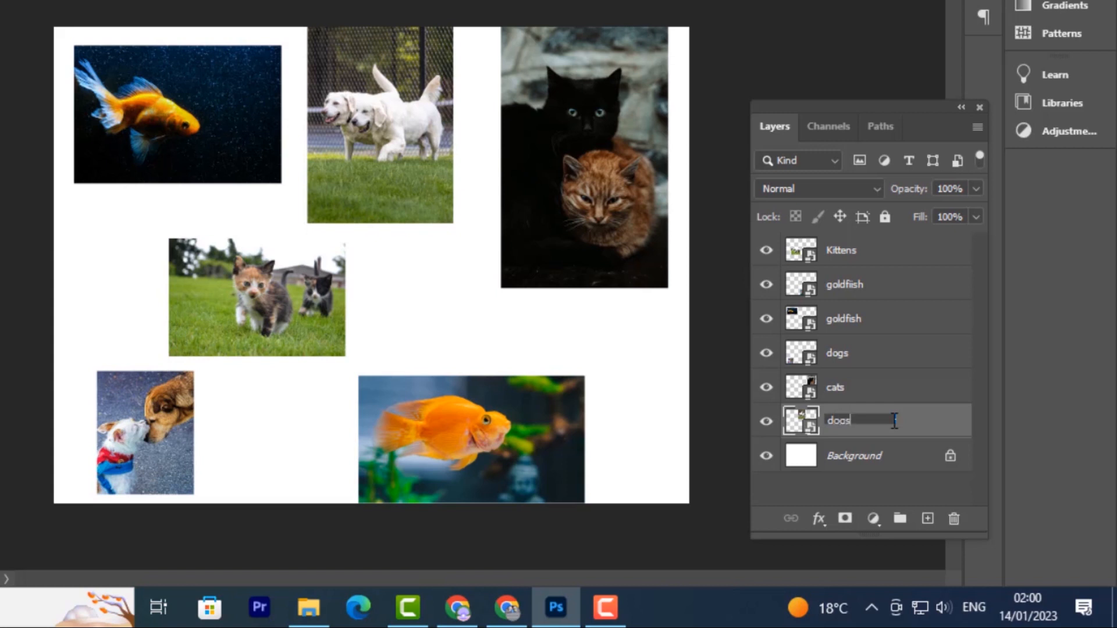
{"action": "key", "text": "Return"}
{"action": "left_click", "coordinate": [766, 422]}
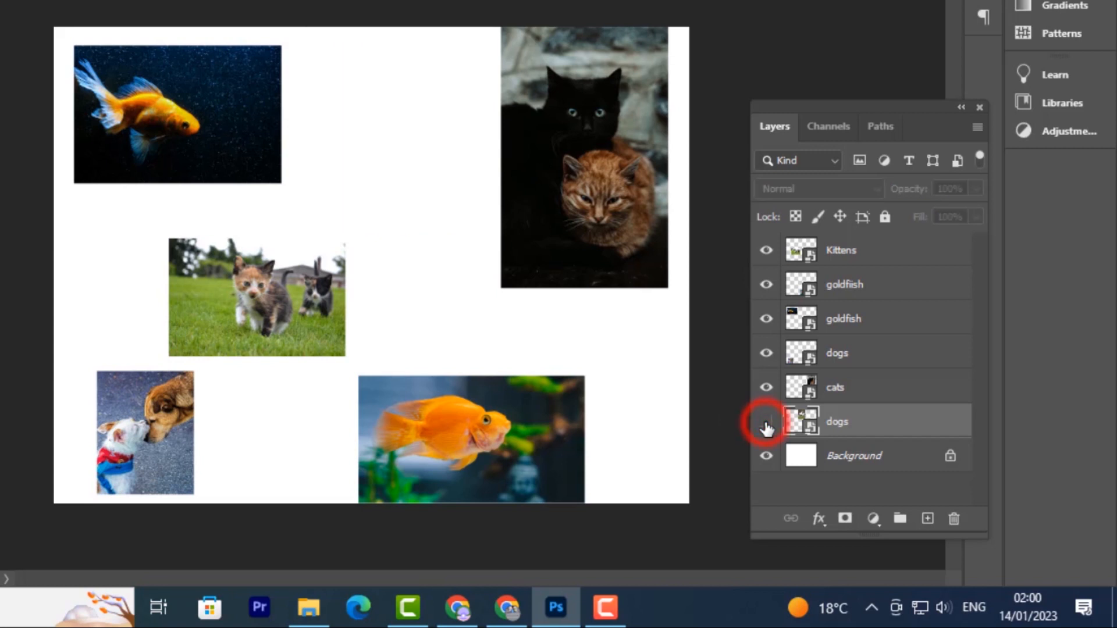
{"action": "left_click", "coordinate": [766, 422]}
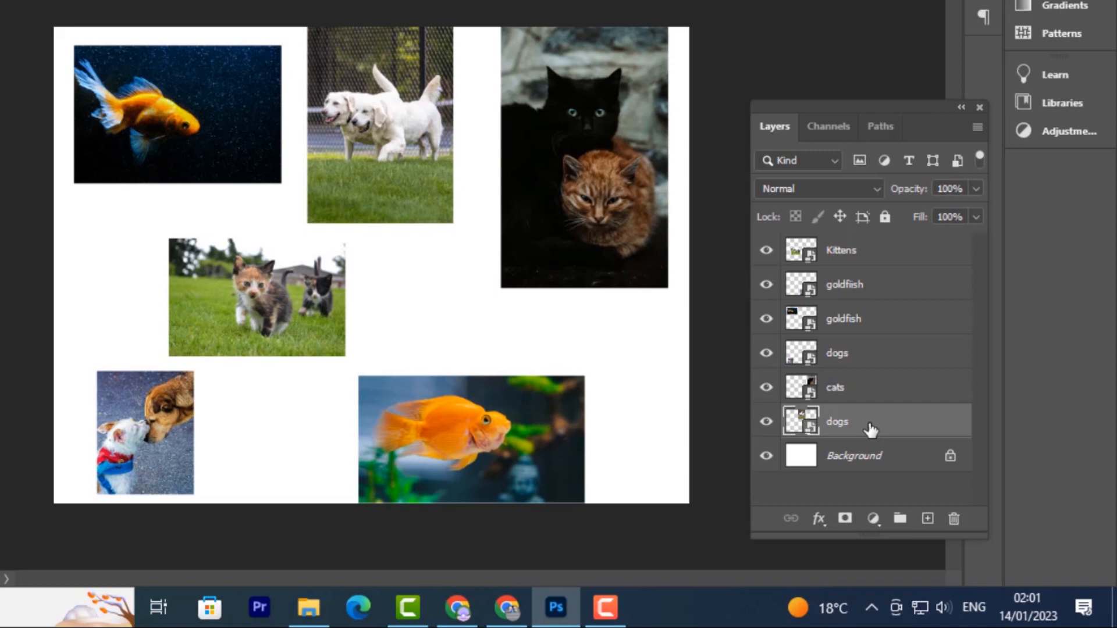
{"action": "left_click", "coordinate": [864, 282]}
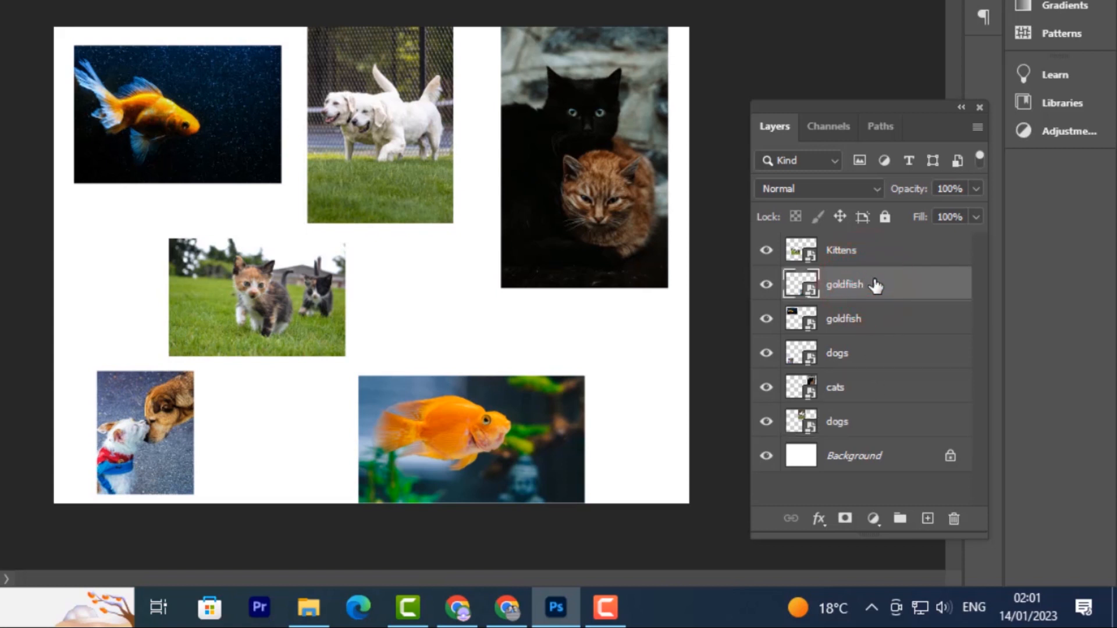
{"action": "left_click", "coordinate": [877, 362]}
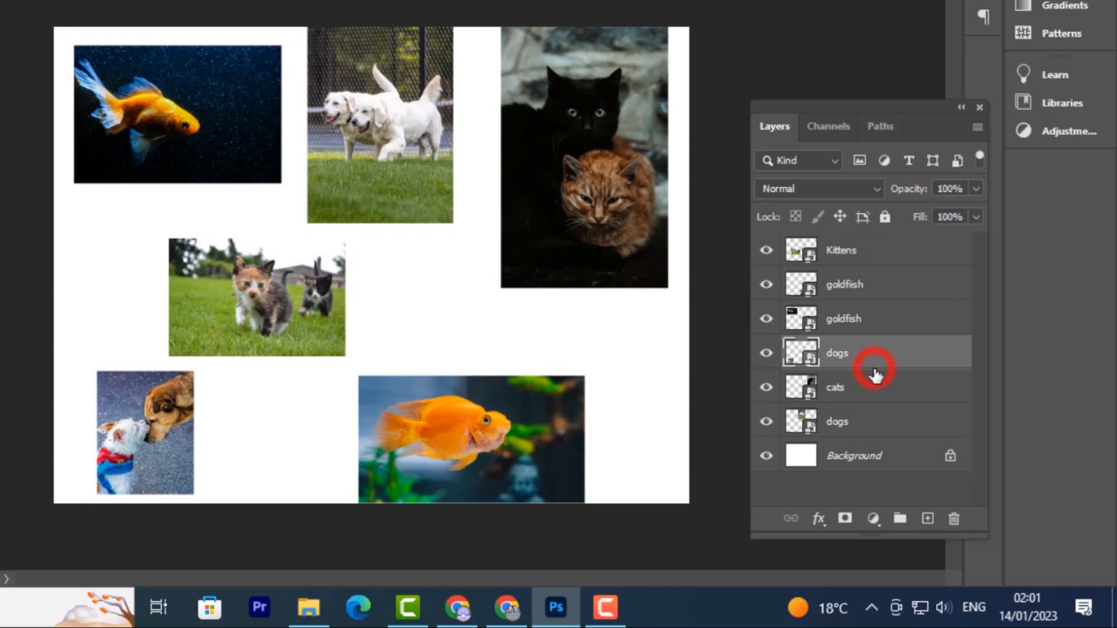
{"action": "left_click", "coordinate": [884, 432]}
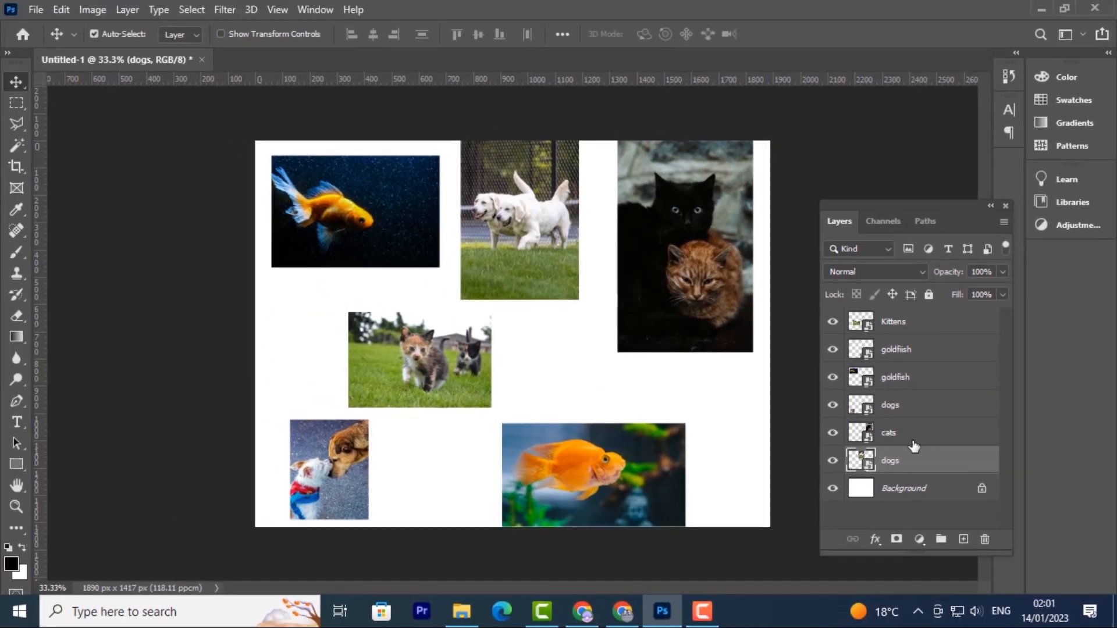
- Assign the Red color label to the Kittens layer and the cats layer
{"action": "right_click", "coordinate": [929, 320]}
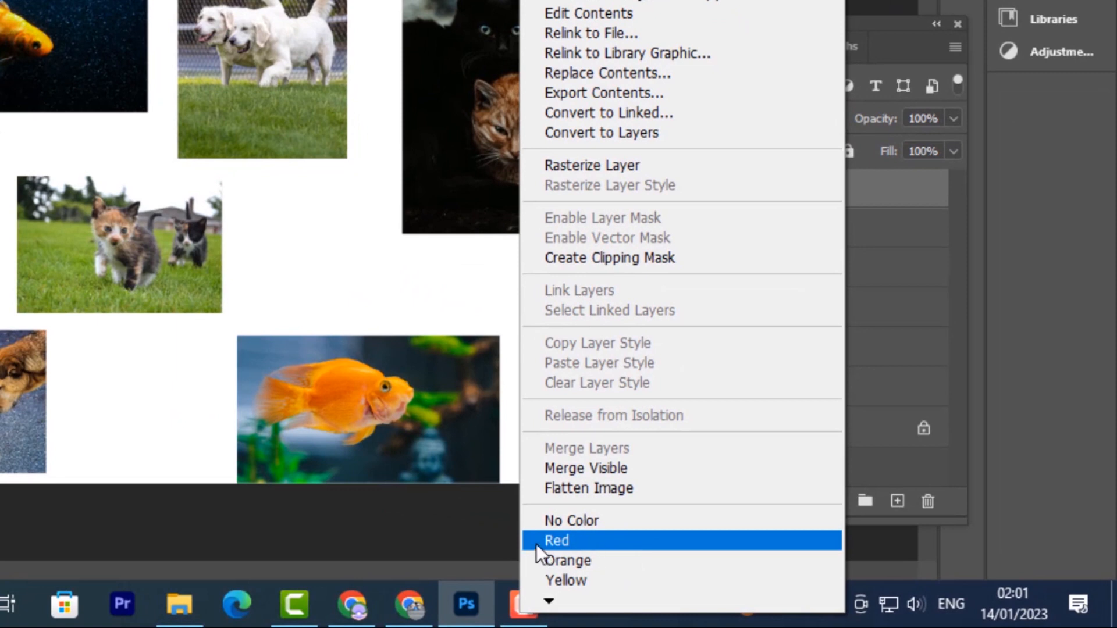
{"action": "left_click", "coordinate": [536, 544]}
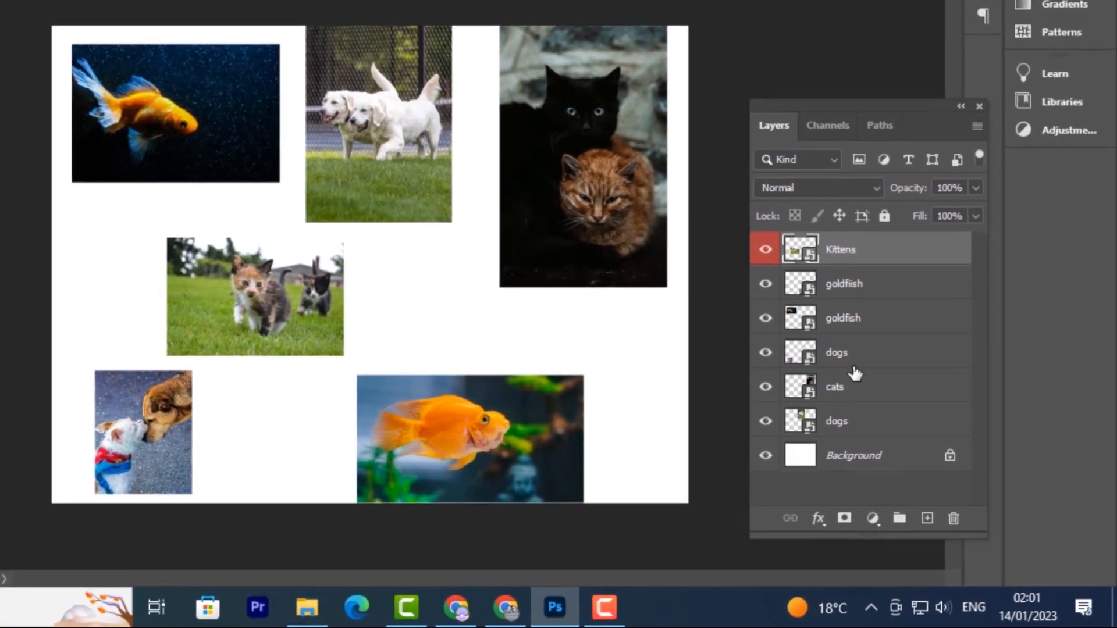
{"action": "right_click", "coordinate": [854, 398]}
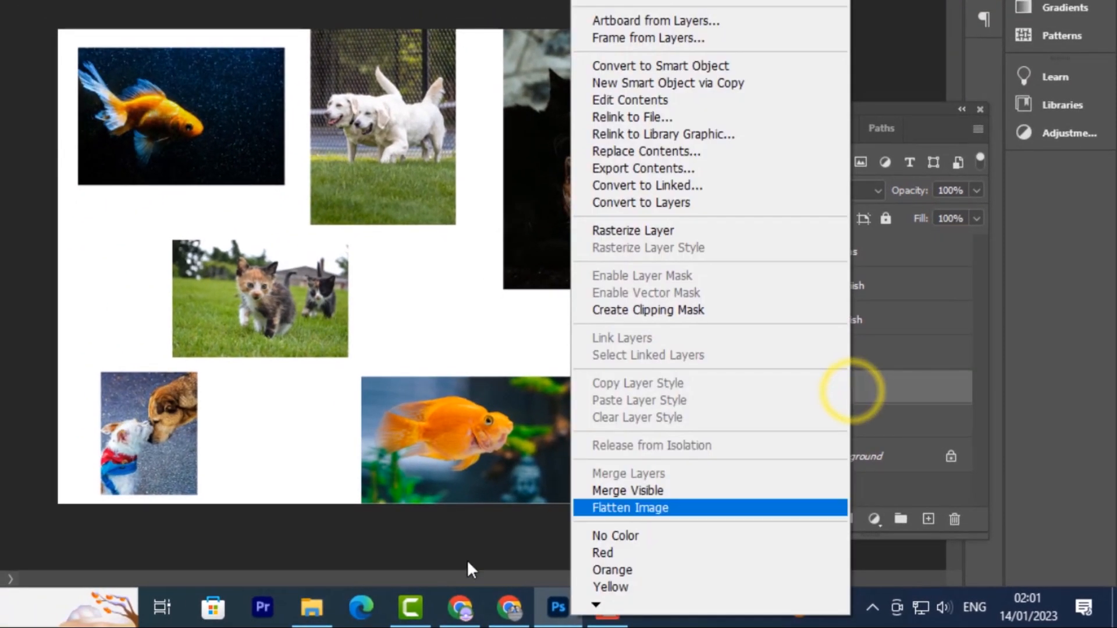
{"action": "left_click", "coordinate": [584, 550]}
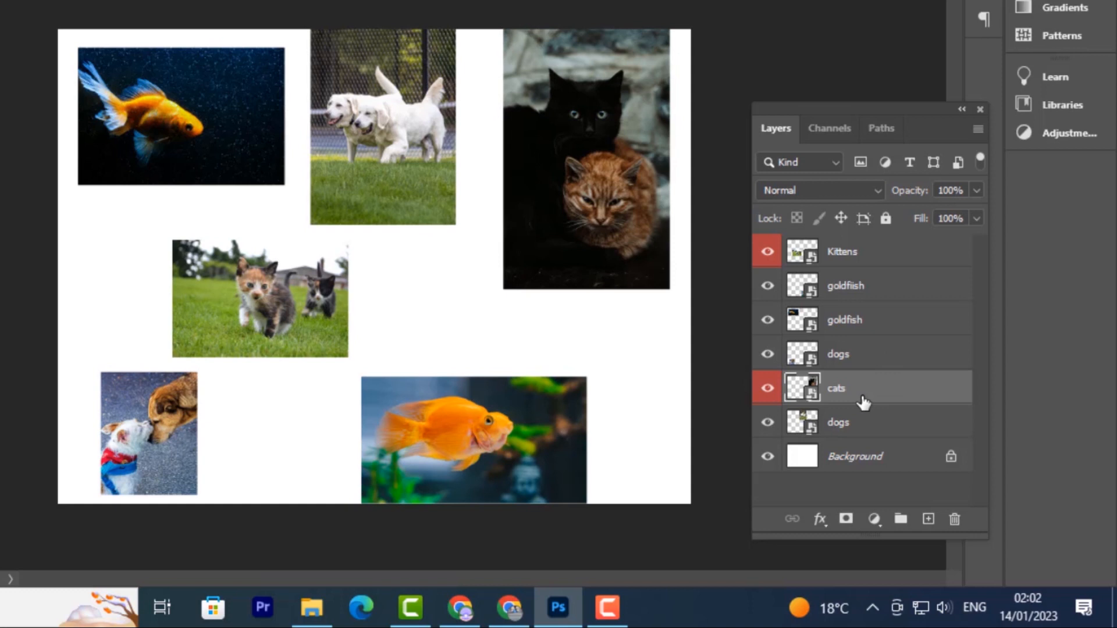
- Reorder the layers so cats sits directly below Kittens and both goldfish layers sit below the dogs layers, just above Background
{"action": "left_click_drag", "start_coordinate": [864, 402], "coordinate": [858, 284]}
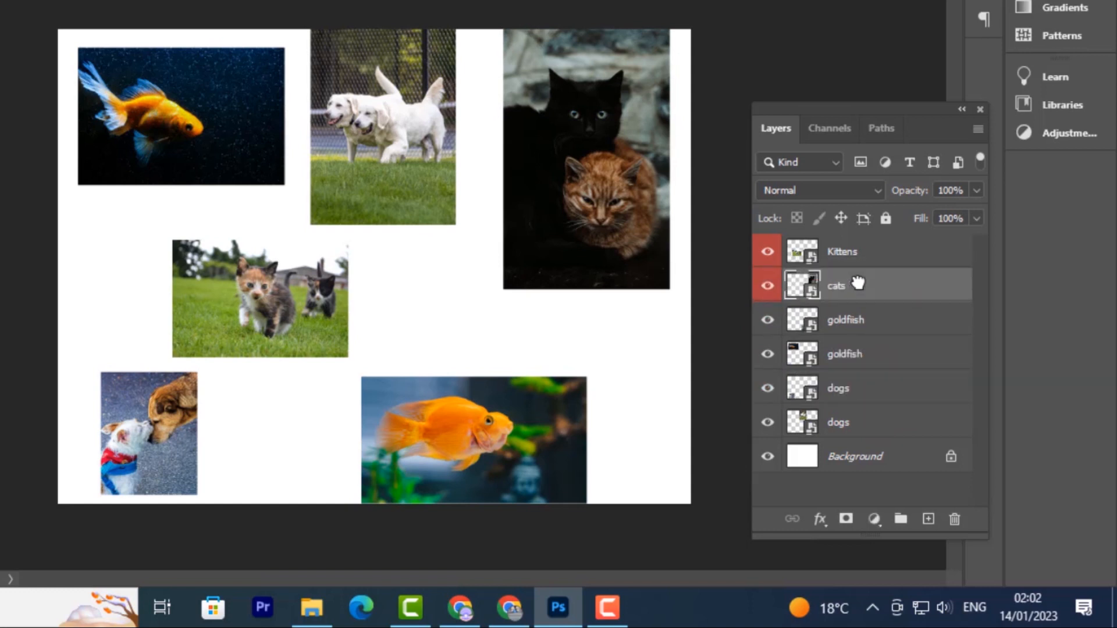
{"action": "left_click_drag", "start_coordinate": [872, 327], "coordinate": [860, 455]}
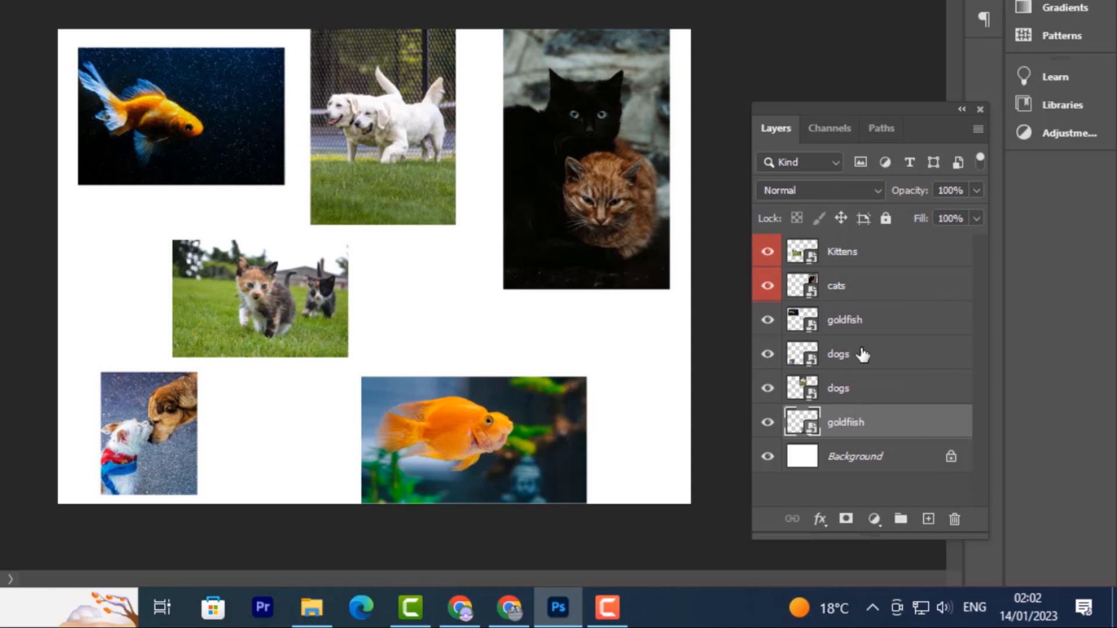
{"action": "left_click", "coordinate": [890, 326]}
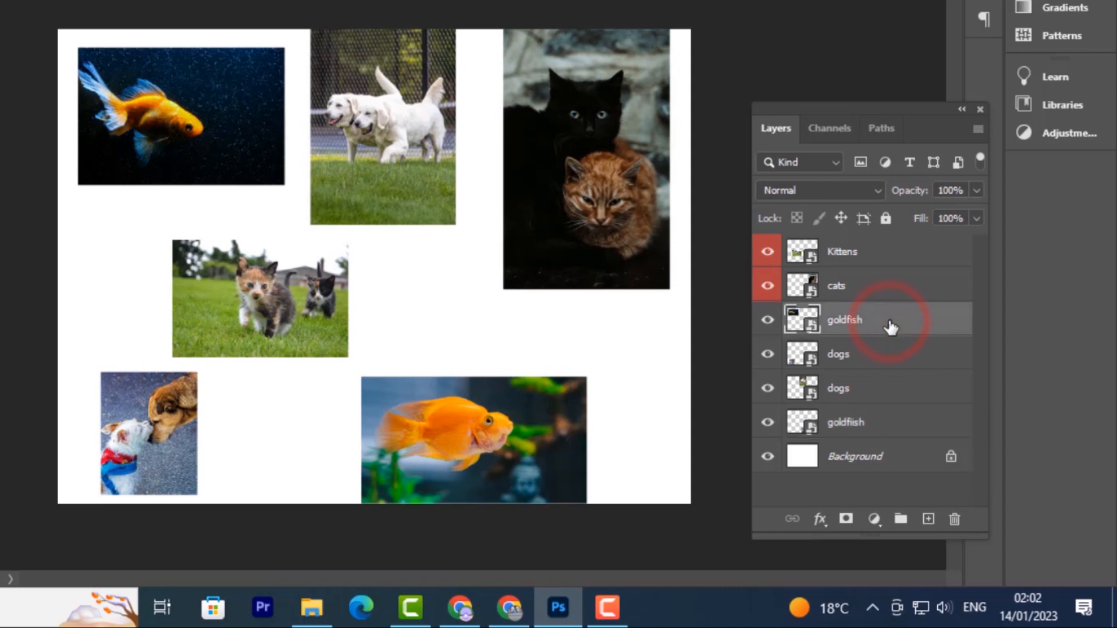
{"action": "left_click_drag", "start_coordinate": [885, 324], "coordinate": [878, 422]}
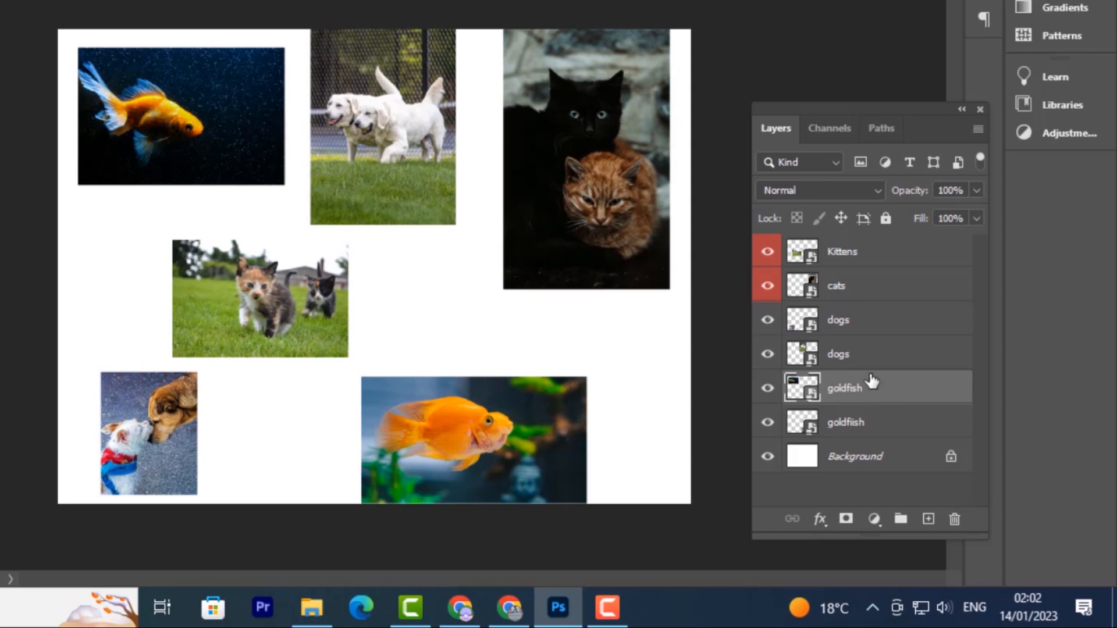
- Select the Kittens and cats layers together and link them
{"action": "left_click", "coordinate": [881, 259]}
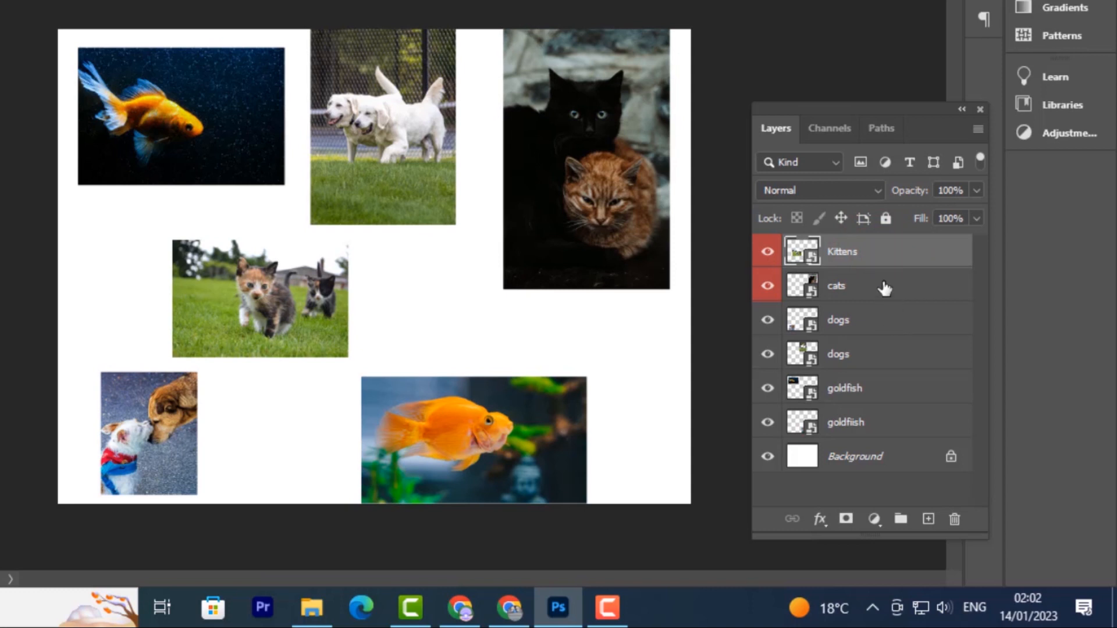
{"action": "left_click", "coordinate": [870, 256]}
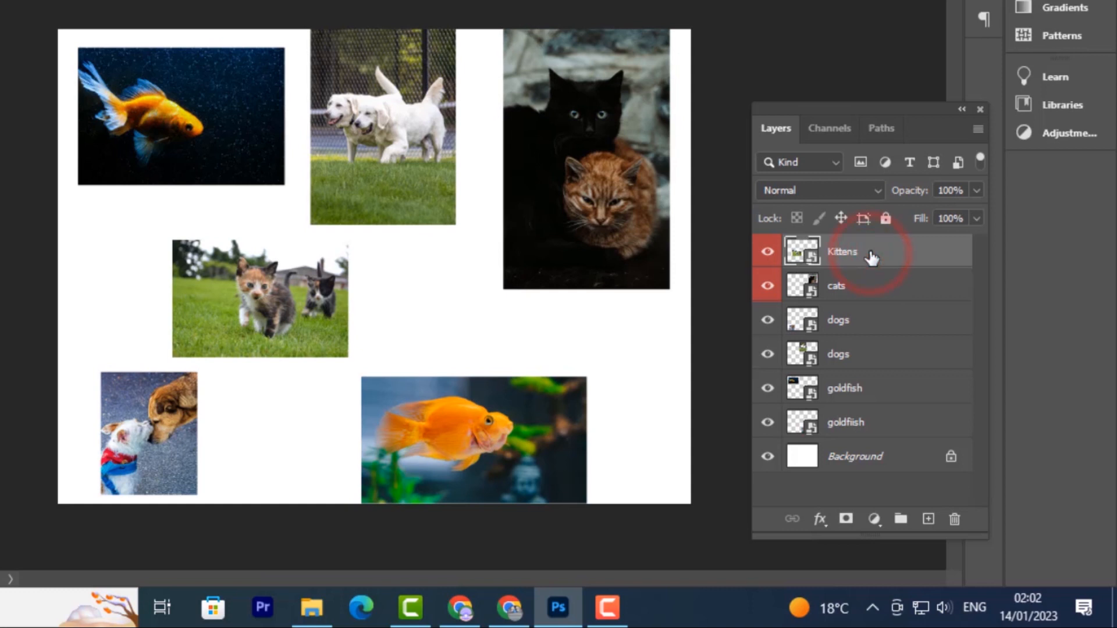
{"action": "left_click", "coordinate": [877, 294], "text": "shift"}
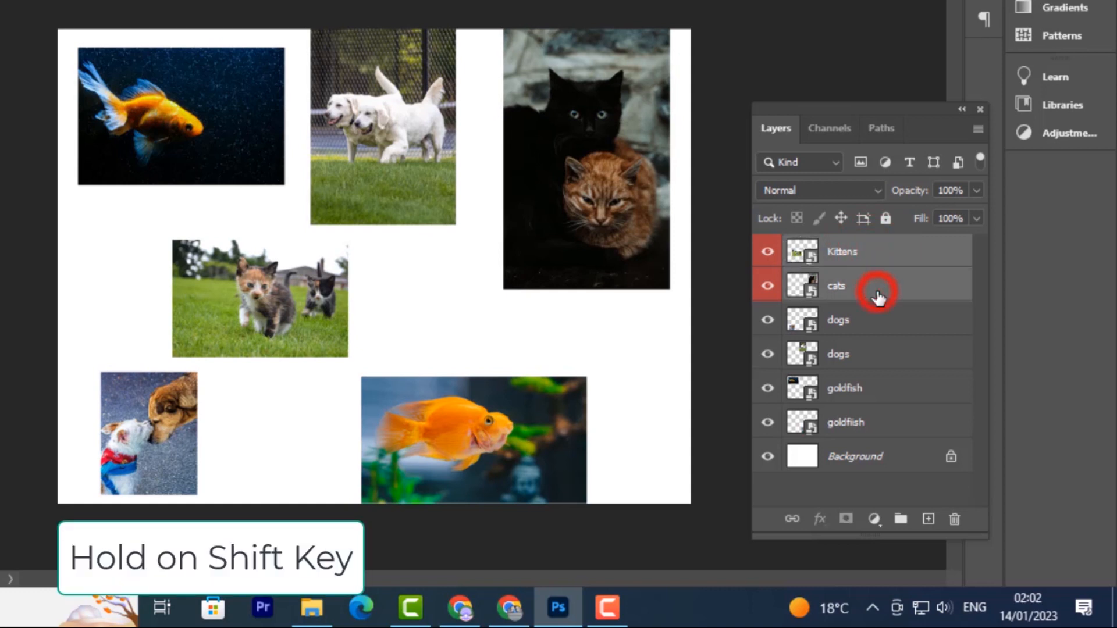
{"action": "left_click", "coordinate": [794, 520]}
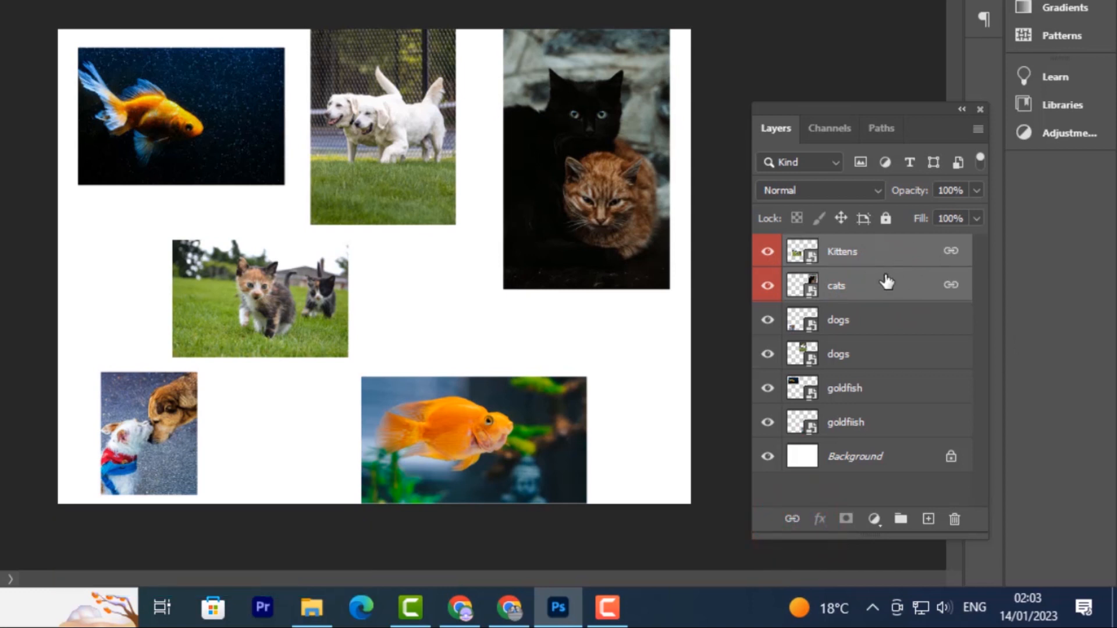
- Move the linked Kittens and cats photos together toward the left of the canvas
{"action": "left_click", "coordinate": [601, 129]}
{"action": "left_click_drag", "start_coordinate": [610, 160], "coordinate": [551, 104]}
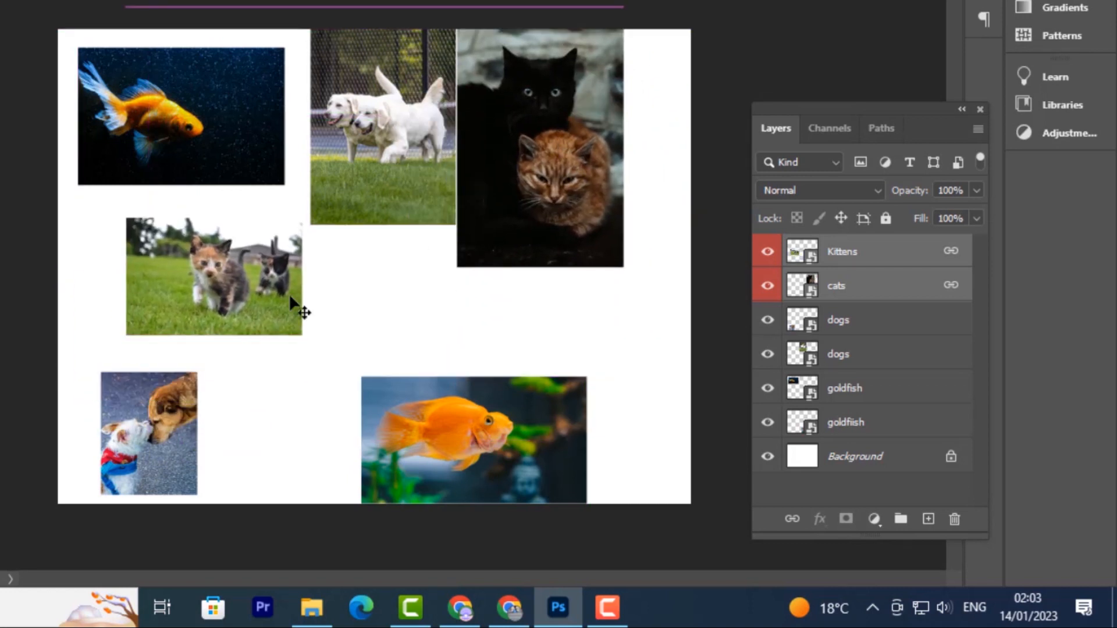
{"action": "mouse_move", "coordinate": [230, 302]}
{"action": "left_mouse_down"}
{"action": "mouse_move", "coordinate": [236, 325]}
{"action": "mouse_move", "coordinate": [311, 287]}
{"action": "mouse_move", "coordinate": [216, 275]}
{"action": "mouse_move", "coordinate": [213, 299]}
{"action": "left_mouse_up"}
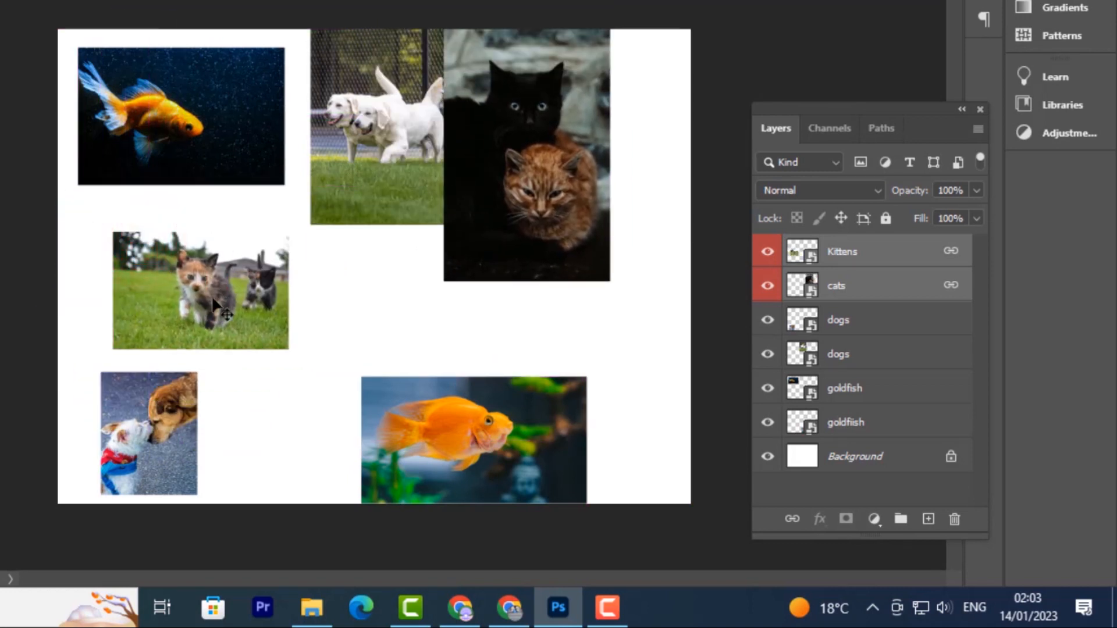
- Scale down the linked Kittens and cats photos together with Free Transform, undoing the slight rotation before applying
{"action": "key", "text": "ctrl+t"}
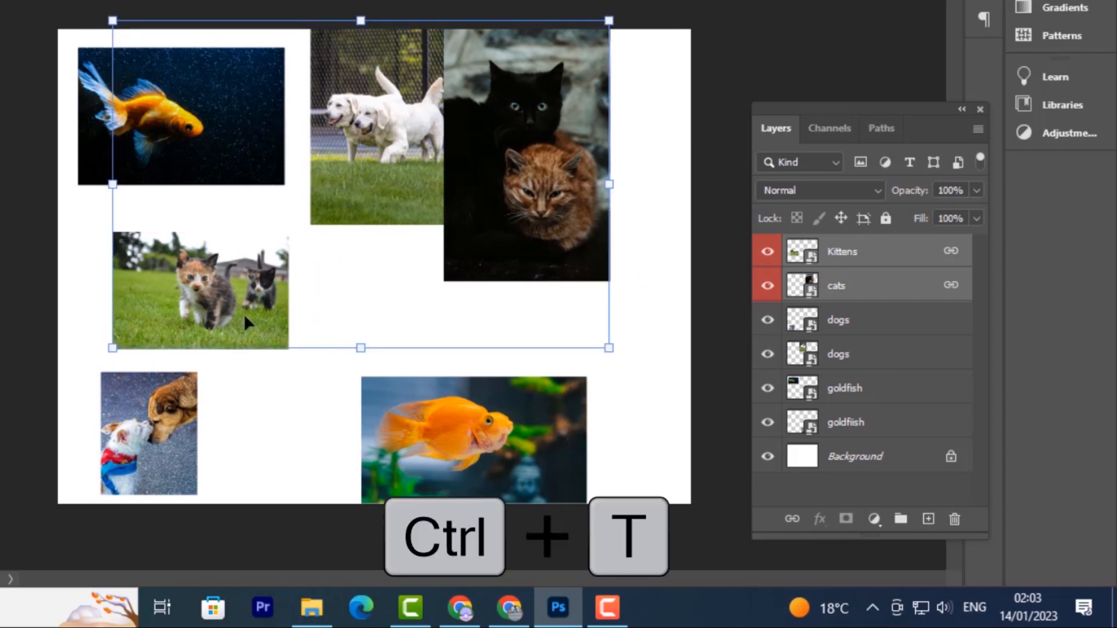
{"action": "left_click_drag", "start_coordinate": [113, 348], "coordinate": [267, 382]}
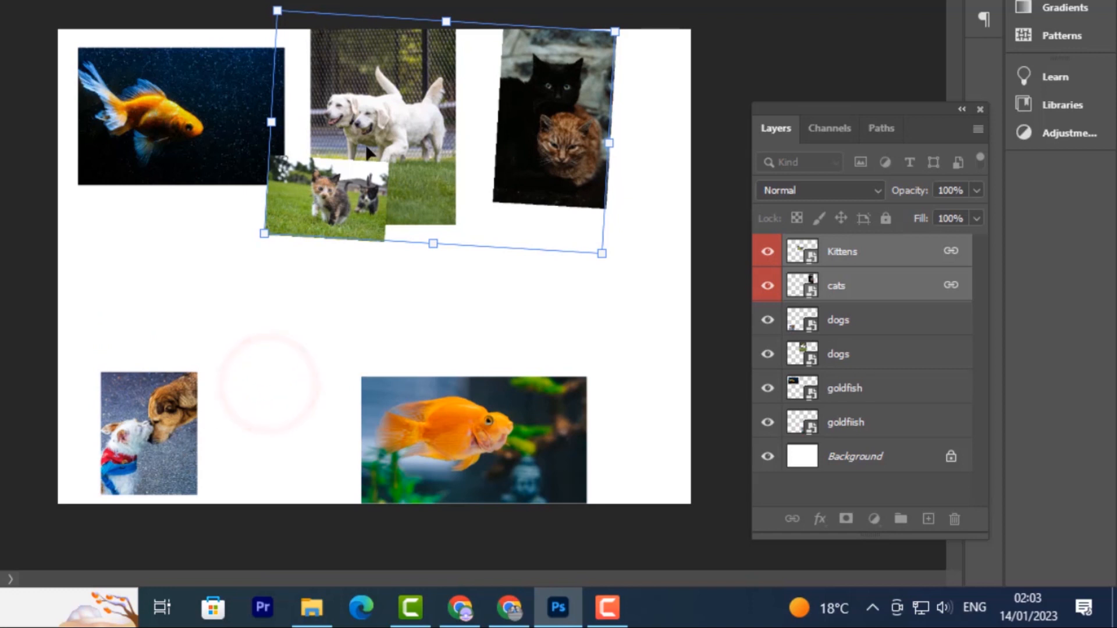
{"action": "key", "text": "ctrl+z"}
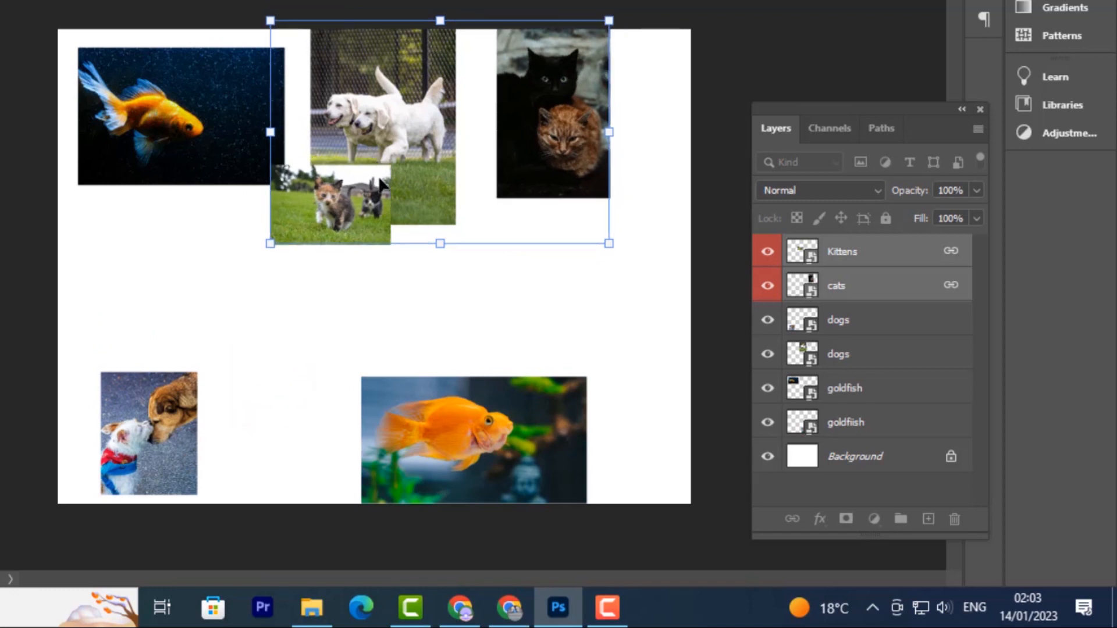
{"action": "left_click", "coordinate": [419, 308]}
{"action": "left_click", "coordinate": [847, 255]}
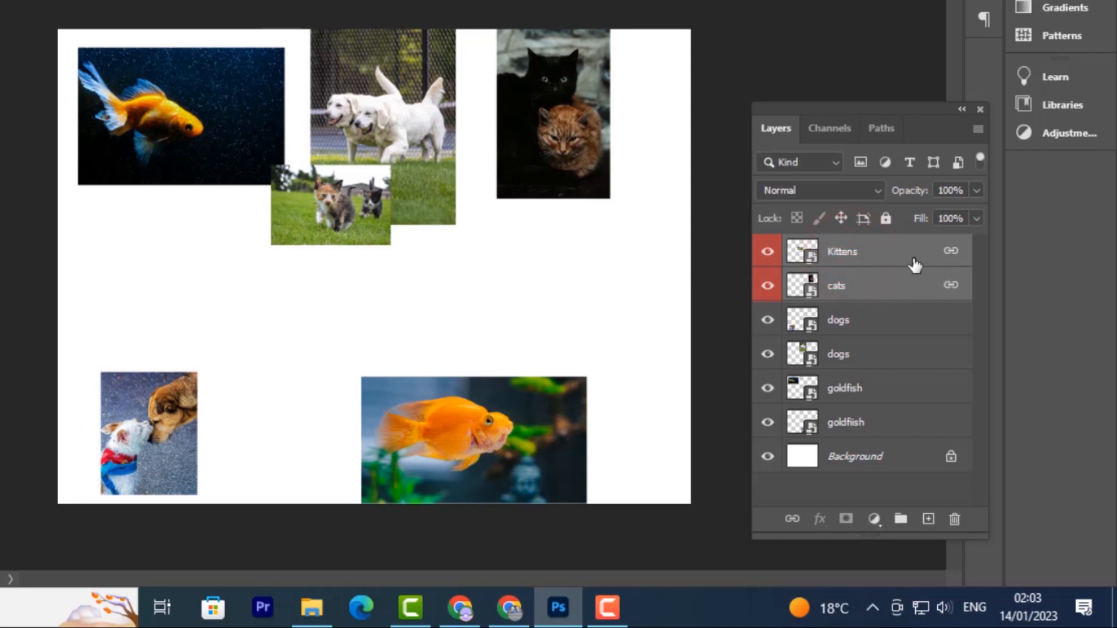
- Select the Kittens and cats layers together and remove the link between them
{"action": "left_click", "coordinate": [914, 263]}
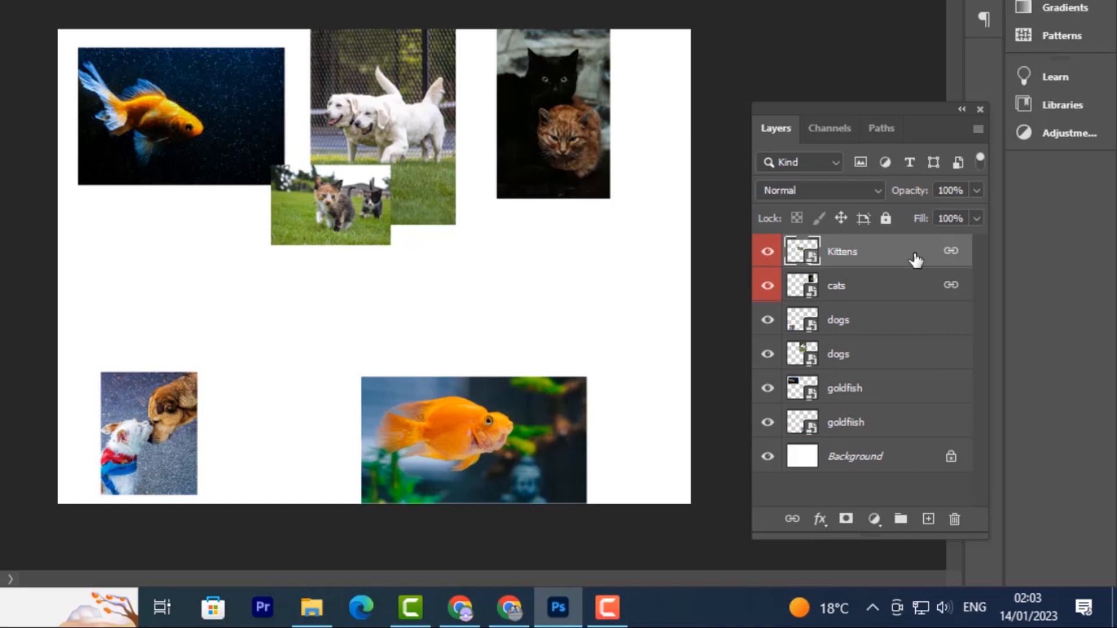
{"action": "left_click", "coordinate": [916, 285], "text": "shift"}
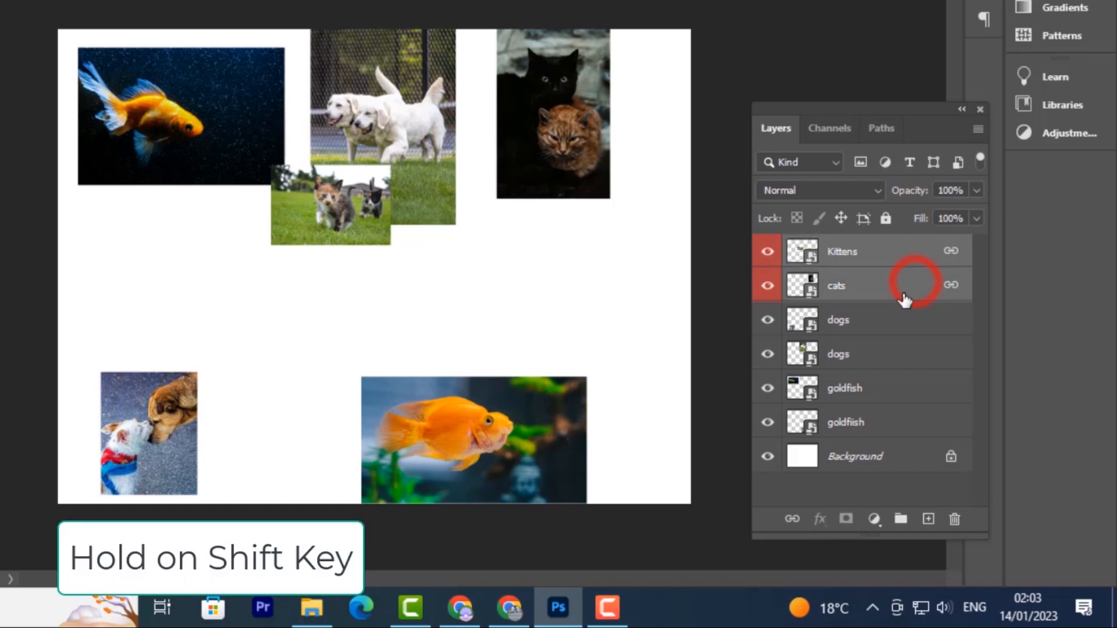
{"action": "left_click", "coordinate": [793, 520]}
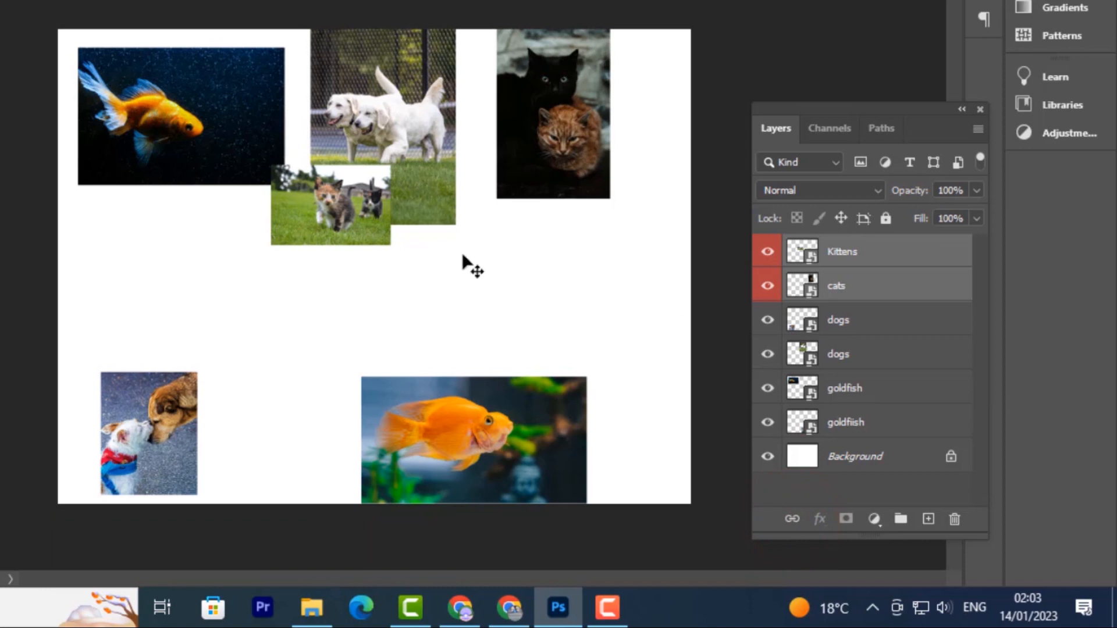
- Move the two photos independently, placing Kittens directly below the dark goldfish photo and cats near the canvas's upper-right corner
{"action": "left_click_drag", "start_coordinate": [570, 92], "coordinate": [660, 271]}
{"action": "left_click", "coordinate": [885, 271]}
{"action": "left_click_drag", "start_coordinate": [406, 234], "coordinate": [162, 236]}
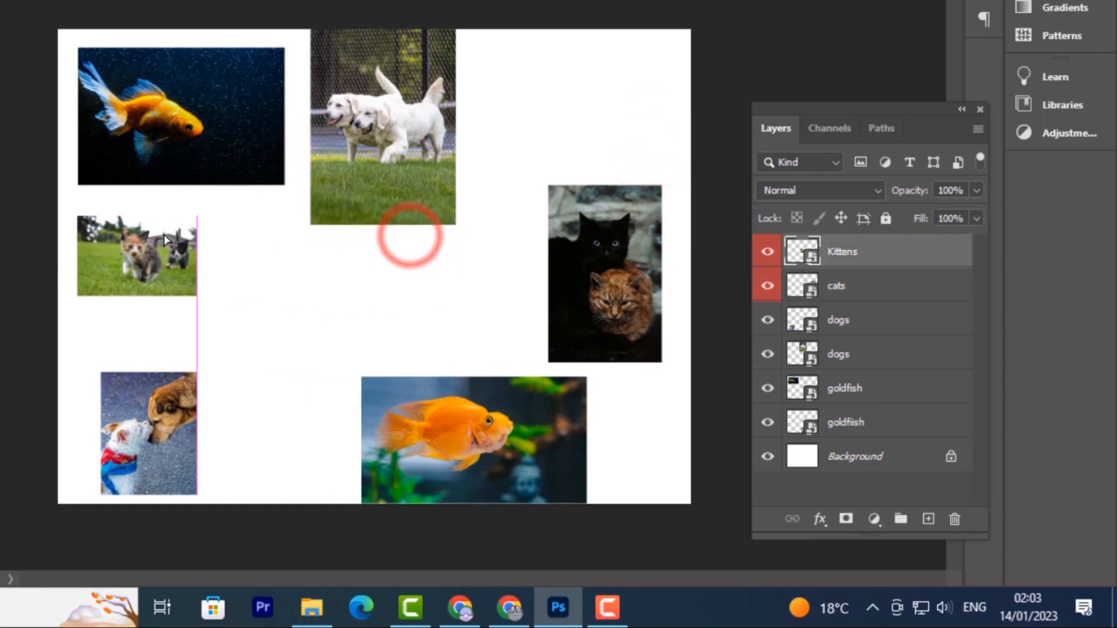
{"action": "left_click_drag", "start_coordinate": [638, 282], "coordinate": [621, 156]}
{"action": "left_click", "coordinate": [644, 302]}
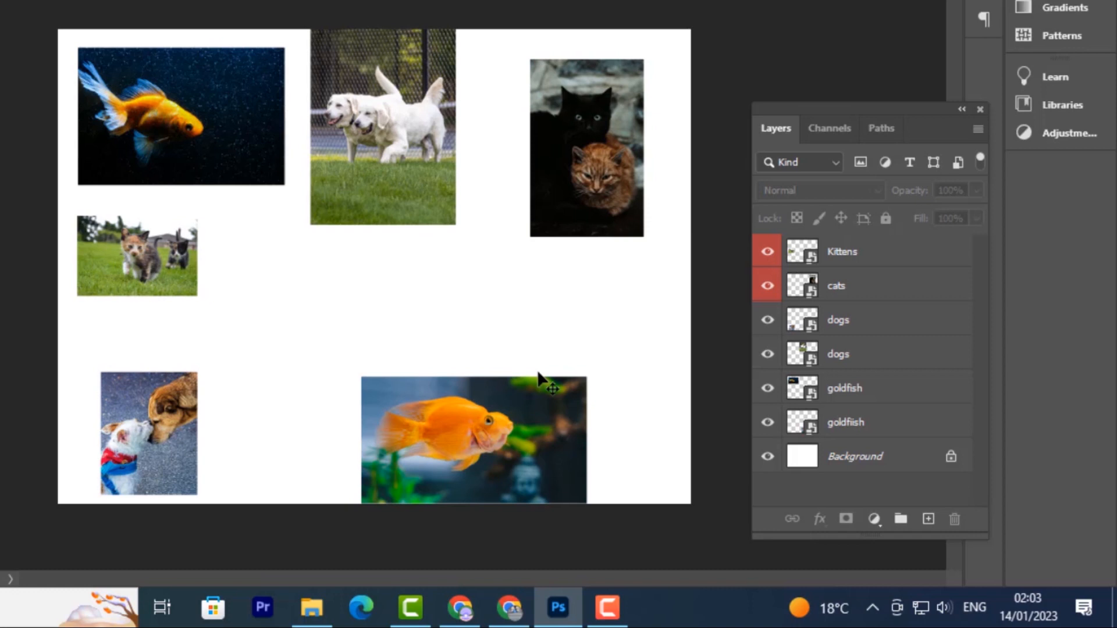
- Duplicate the layer of the dark-background goldfish photo within the same document
{"action": "left_click", "coordinate": [252, 144]}
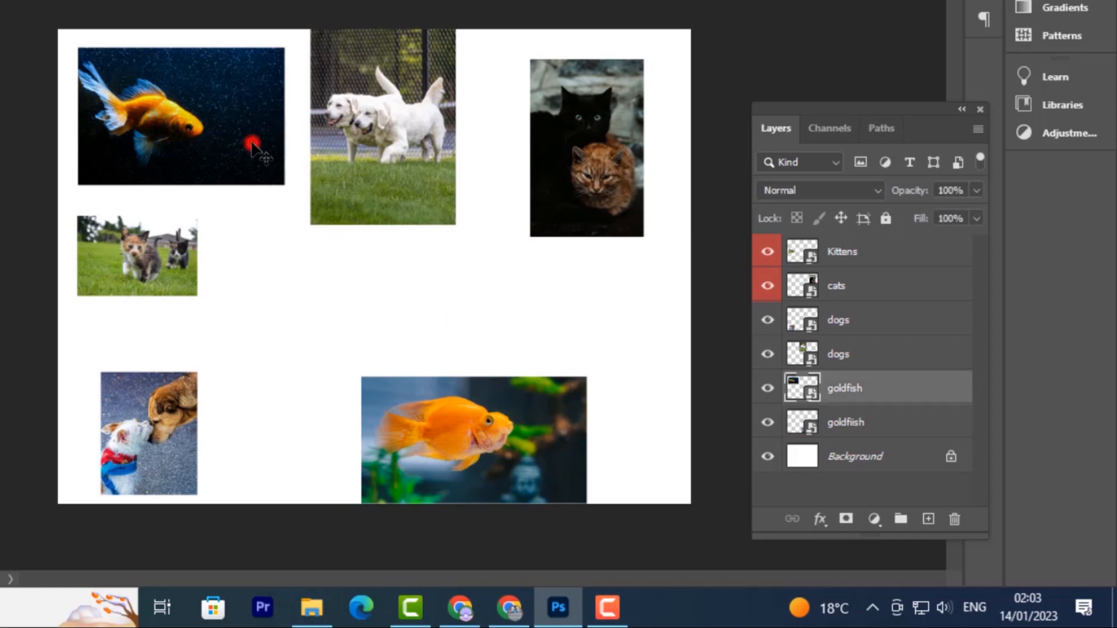
{"action": "left_click_drag", "start_coordinate": [242, 97], "coordinate": [218, 127]}
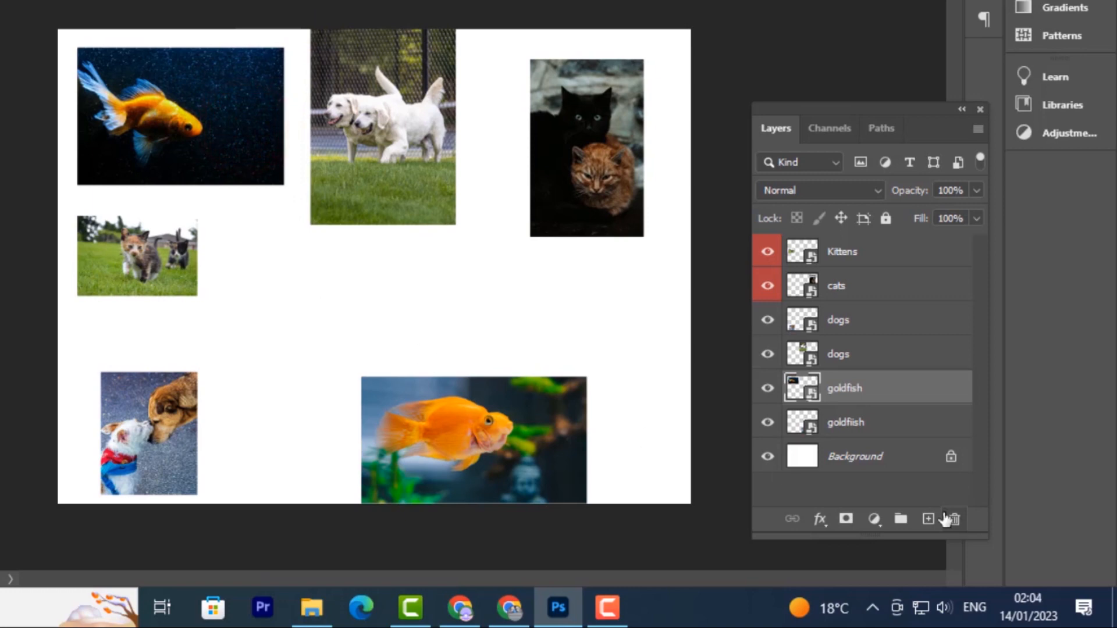
{"action": "right_click", "coordinate": [872, 389]}
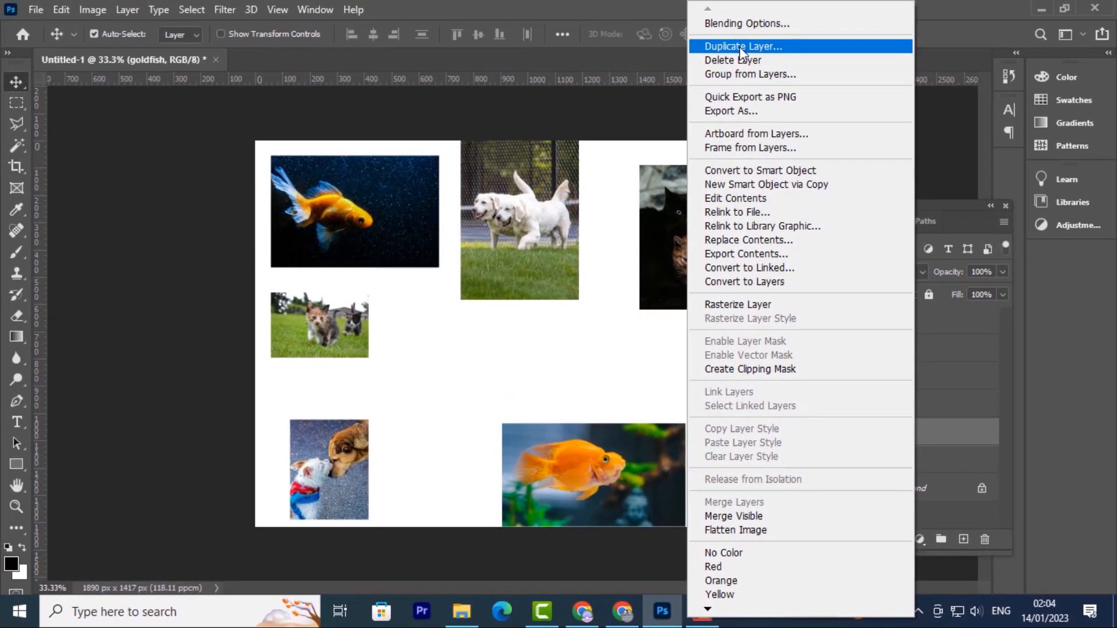
{"action": "left_click", "coordinate": [741, 46]}
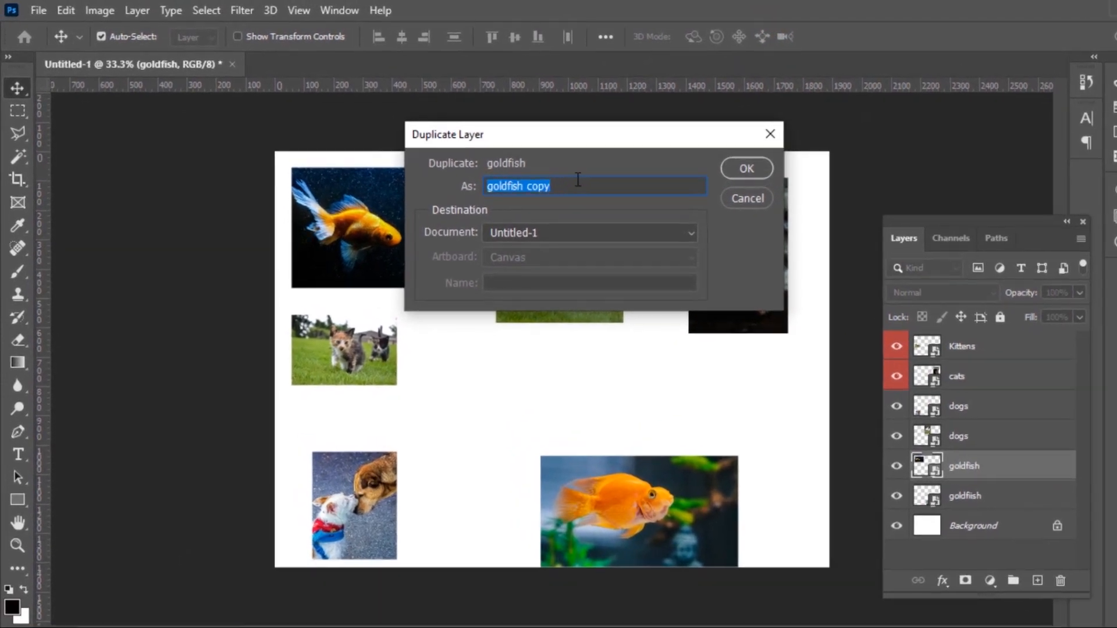
{"action": "left_click", "coordinate": [734, 174]}
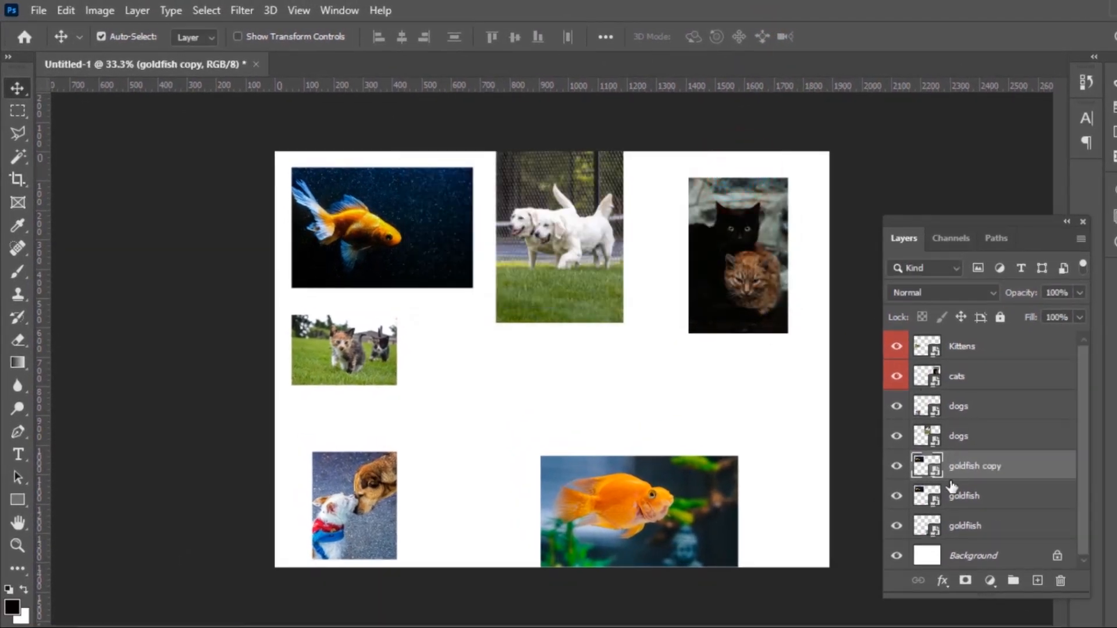
- Hide the original goldfish layer, move the duplicate to the canvas centre beside the Kittens photo, and show the original again
{"action": "left_click", "coordinate": [896, 500]}
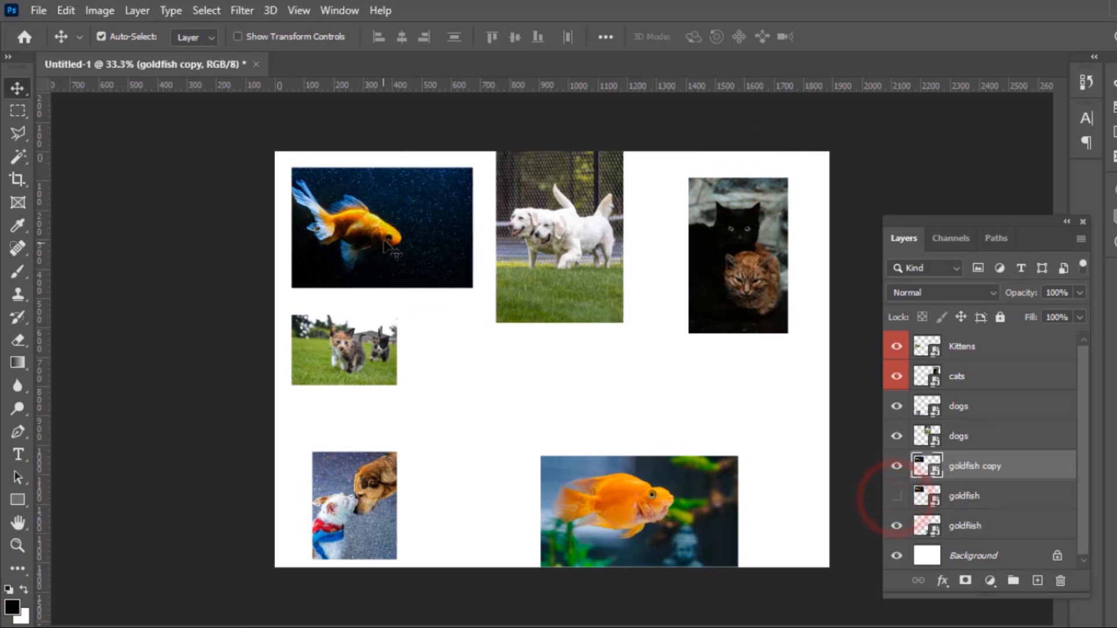
{"action": "left_click_drag", "start_coordinate": [387, 236], "coordinate": [532, 439]}
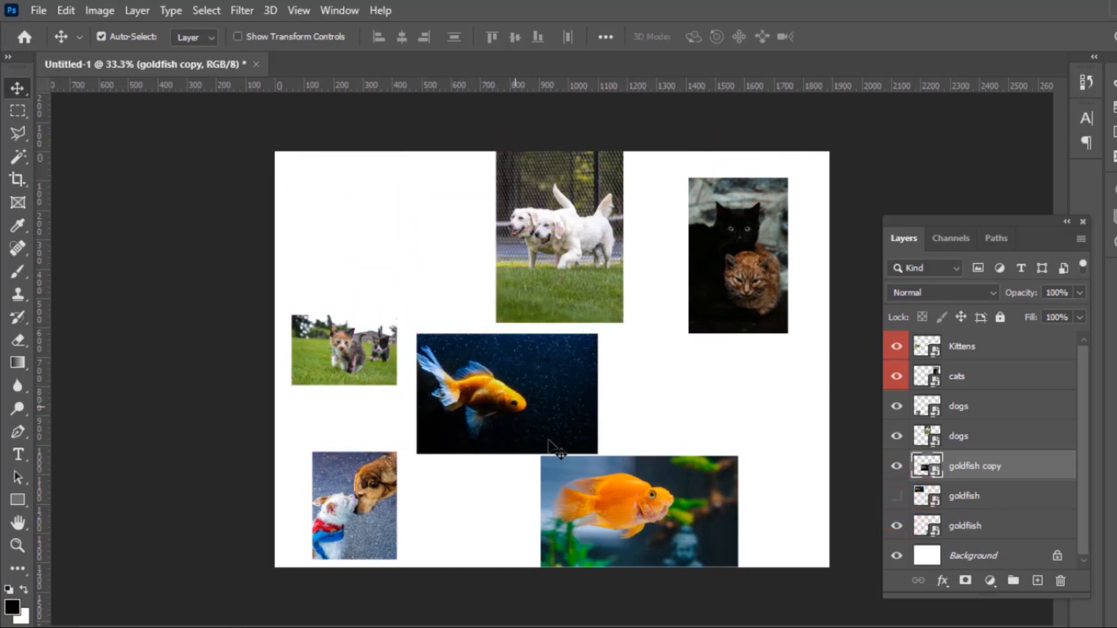
{"action": "left_click", "coordinate": [898, 498]}
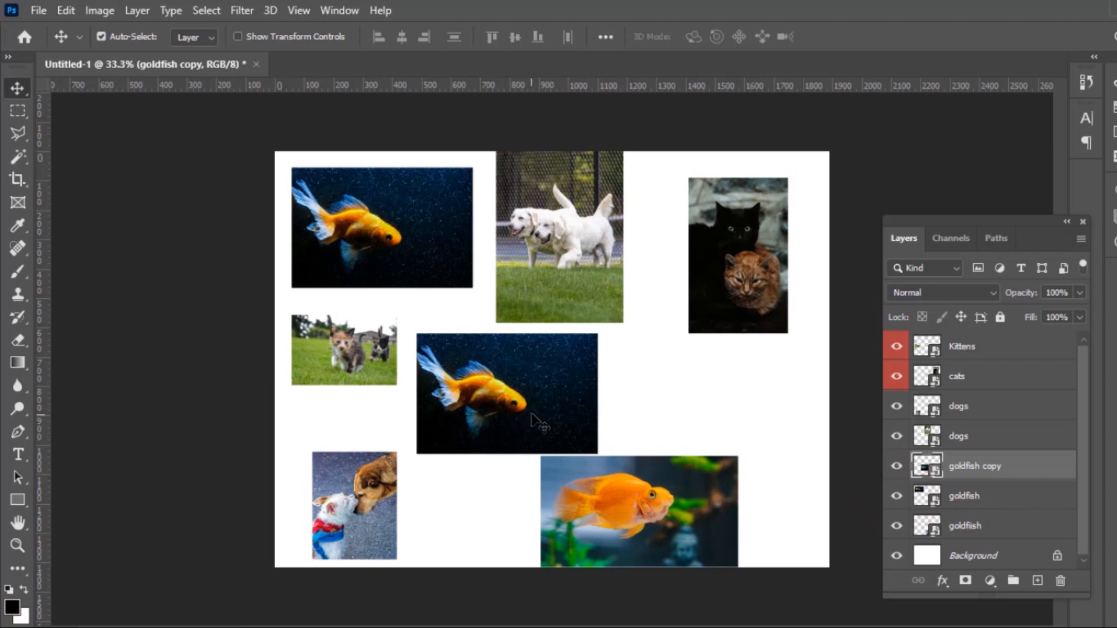
{"action": "left_click_drag", "start_coordinate": [532, 415], "coordinate": [512, 412]}
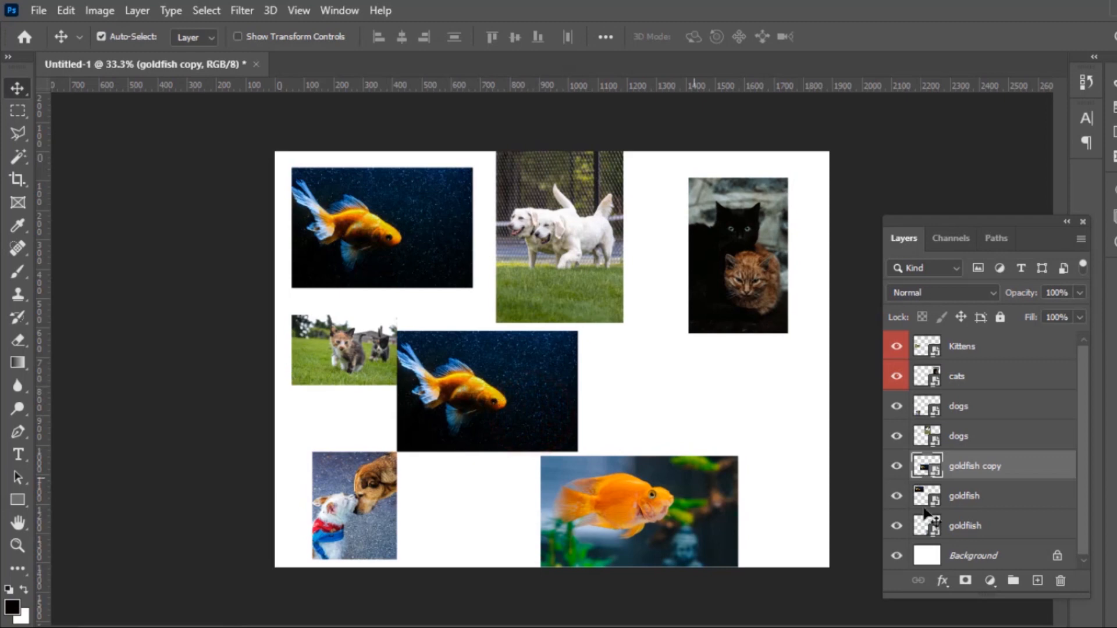
- Delete the duplicated goldfish layer
{"action": "left_click_drag", "start_coordinate": [1033, 464], "coordinate": [1060, 580]}
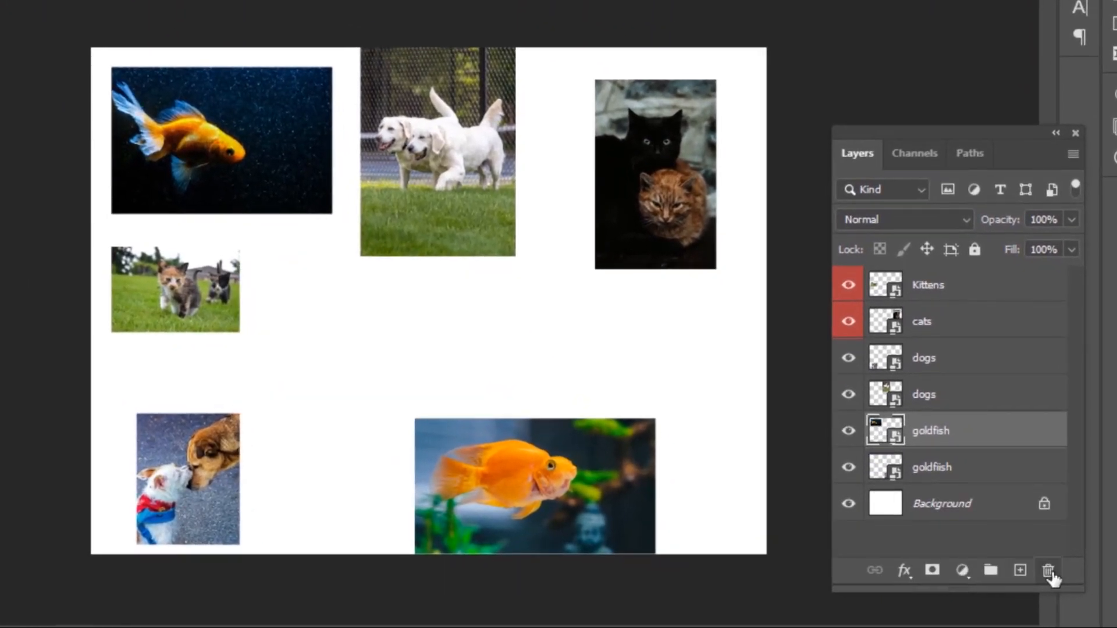